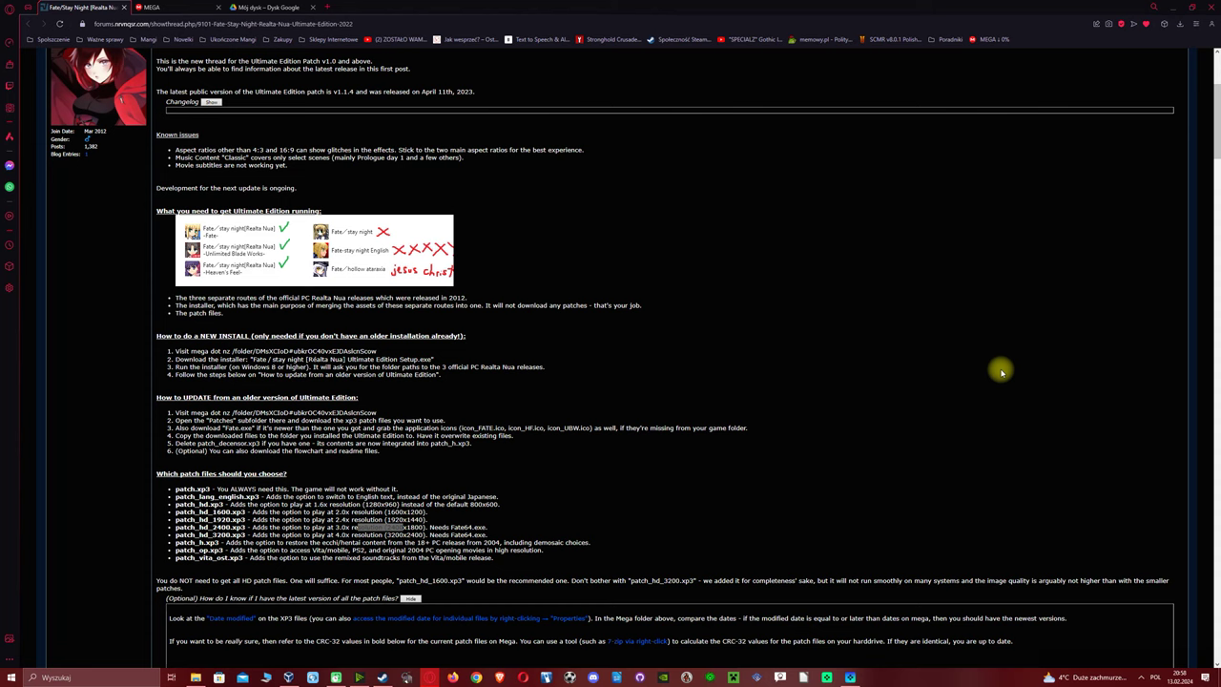
Step: On the MEGA page, go up to the FateStayNightUltimateEdition folder, review its files and open the Patches folder
click(154, 8)
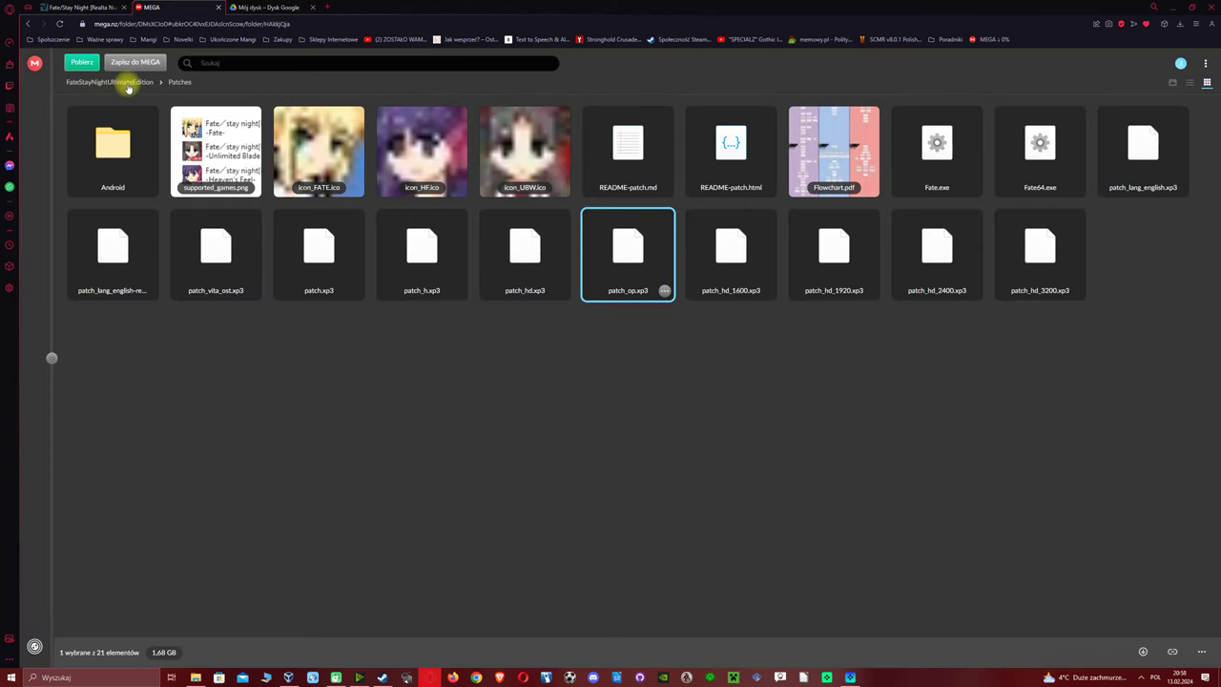
click(124, 83)
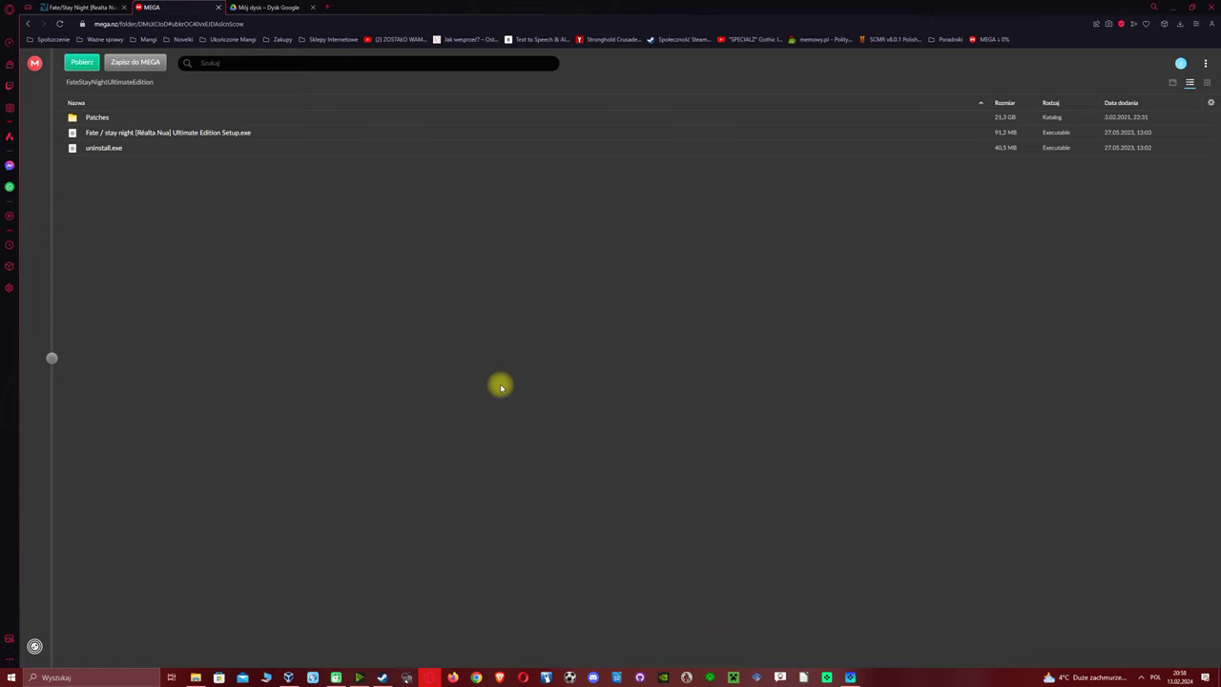
click(99, 119)
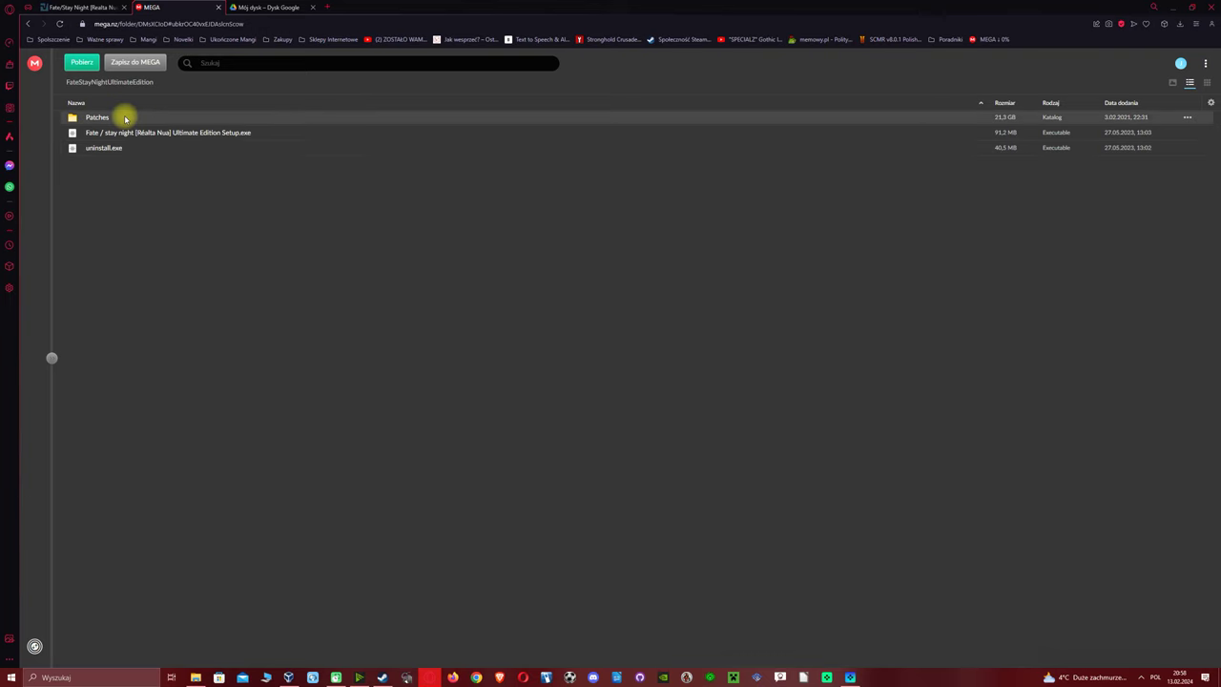
double_click(123, 117)
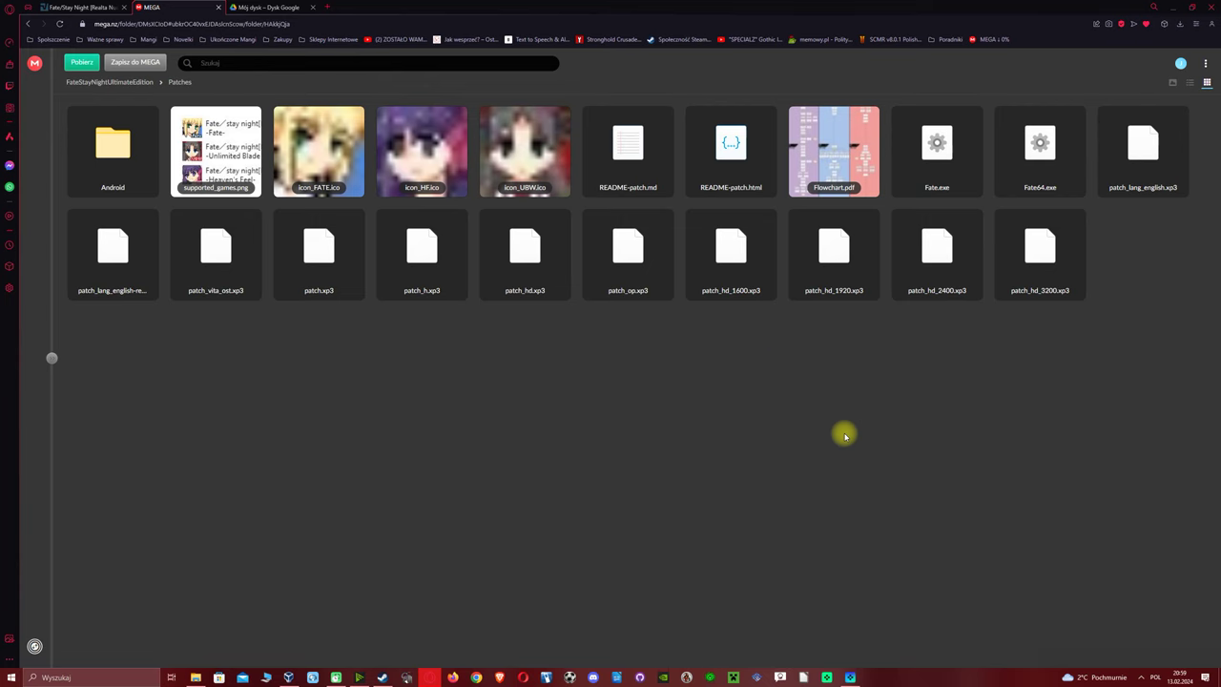
Step: Compare the download sources: the archives on Google Drive, the forum thread's instructions, and the top-level MEGA folder with the setup file
click(286, 8)
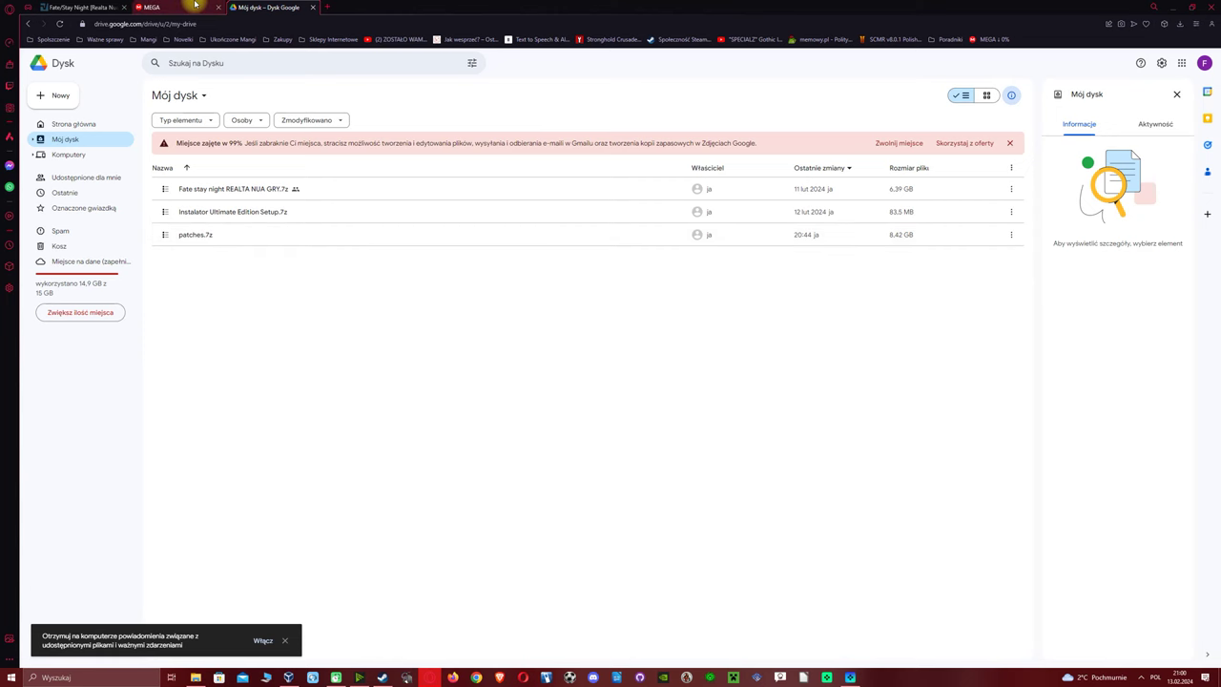
click(90, 8)
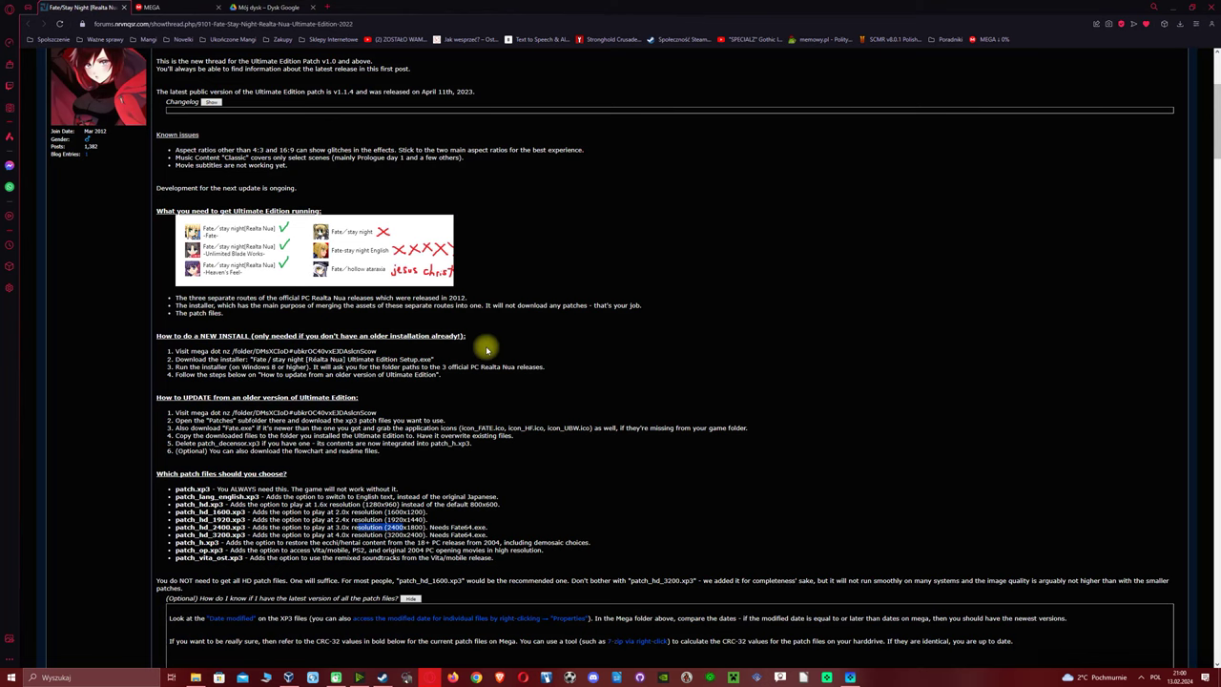
click(182, 8)
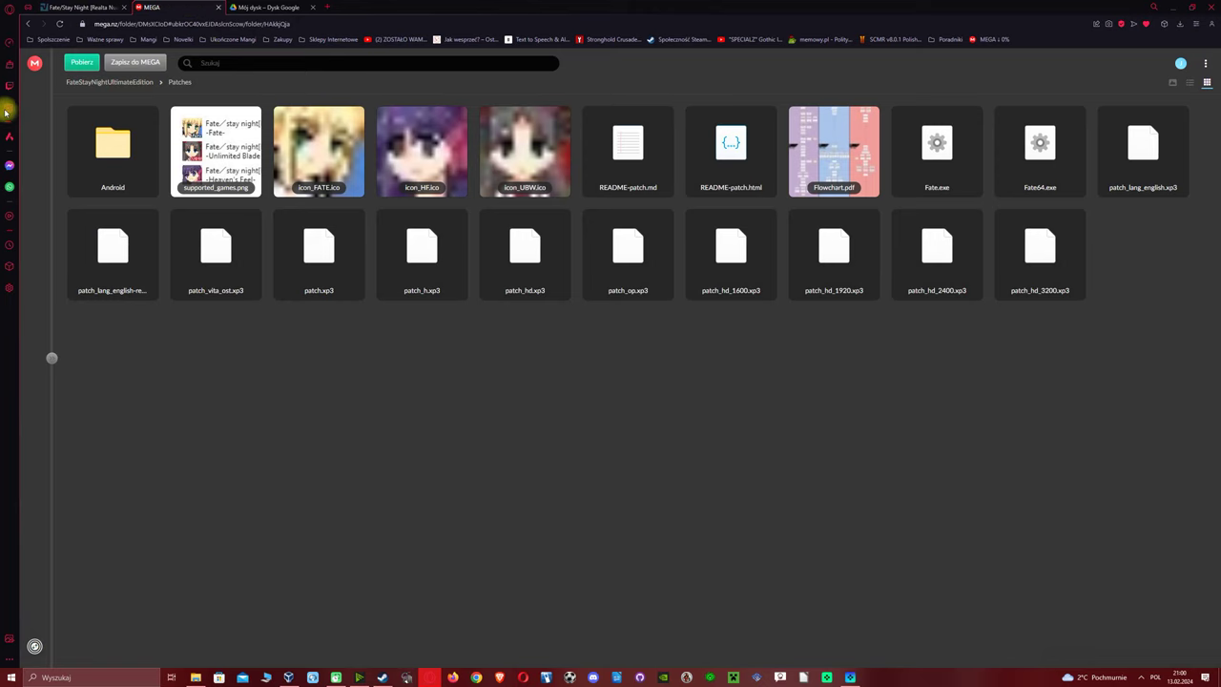
click(131, 82)
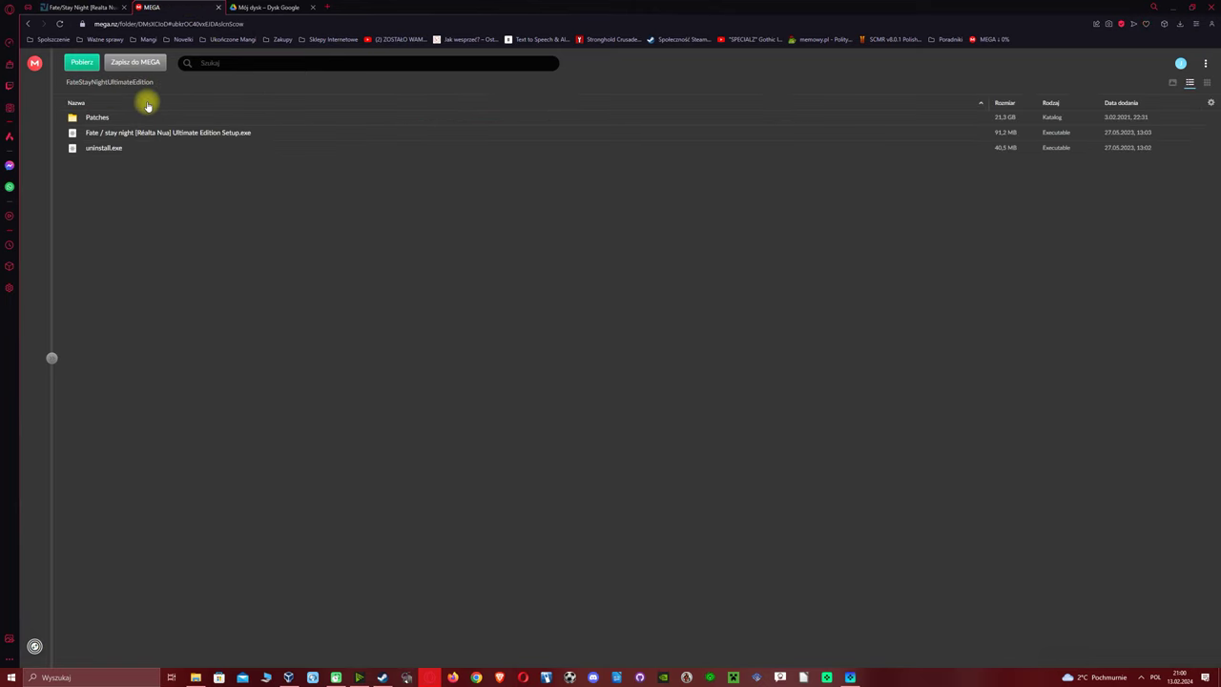
click(259, 7)
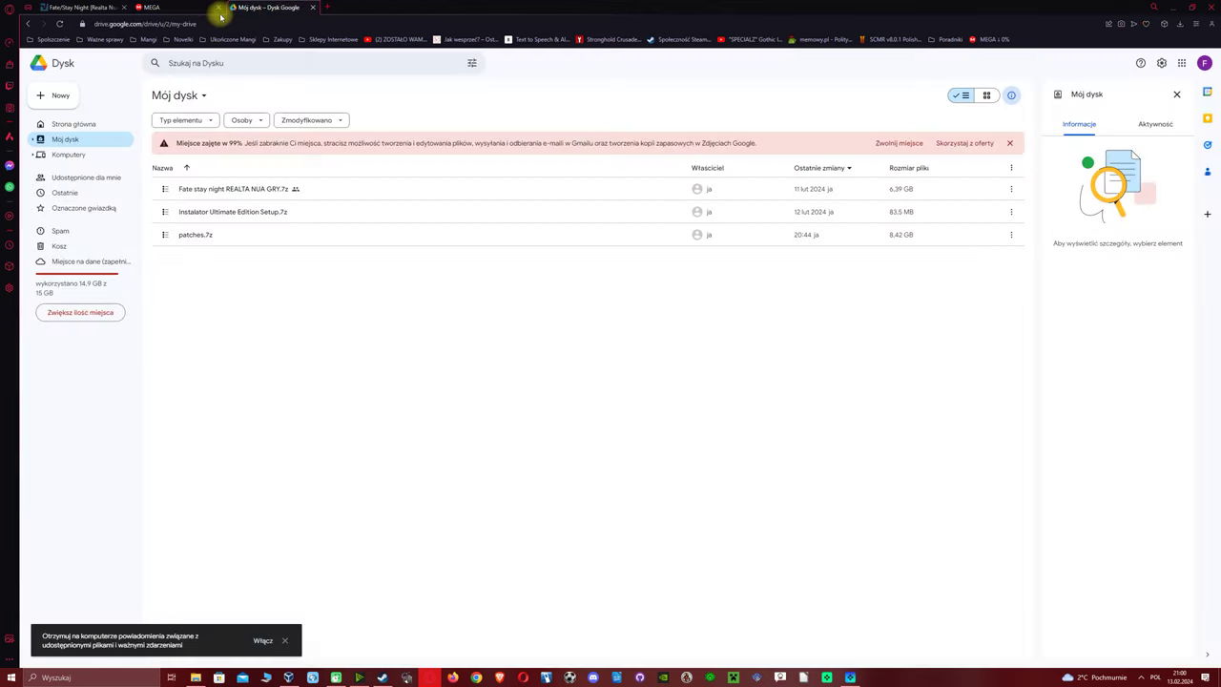
click(184, 6)
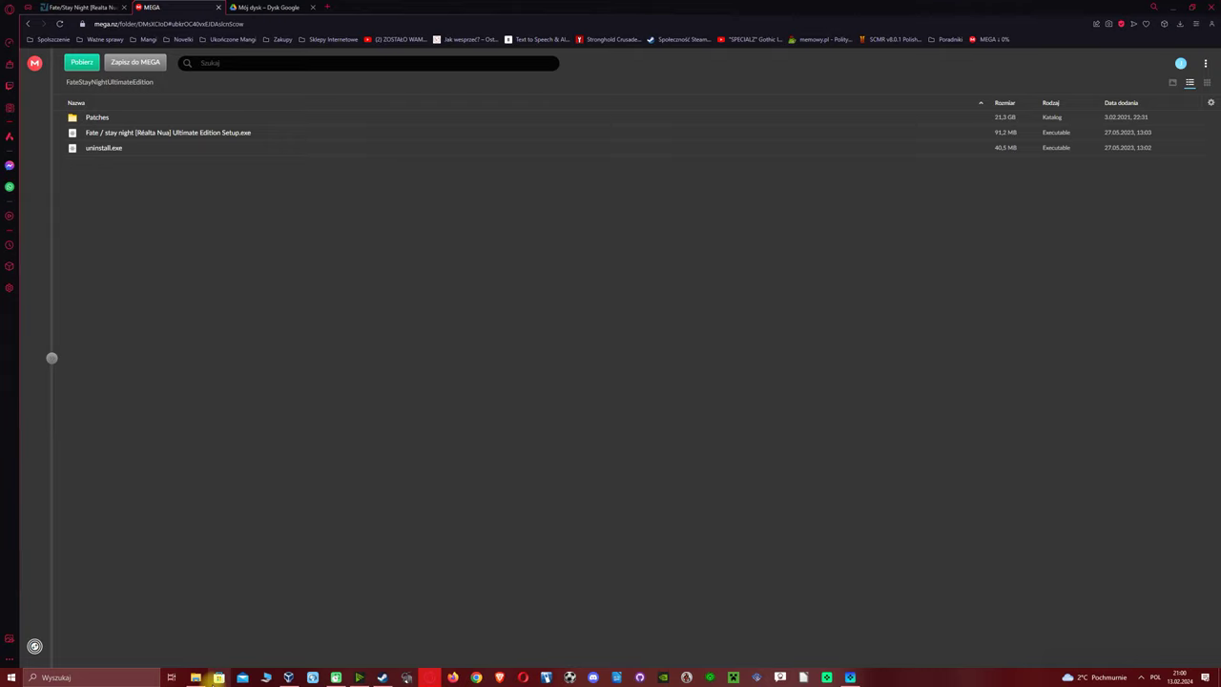
Step: Switch to the File Explorer window showing the "Odnowiony Fate - mod" folder and maximize it
mouse_move(196, 677)
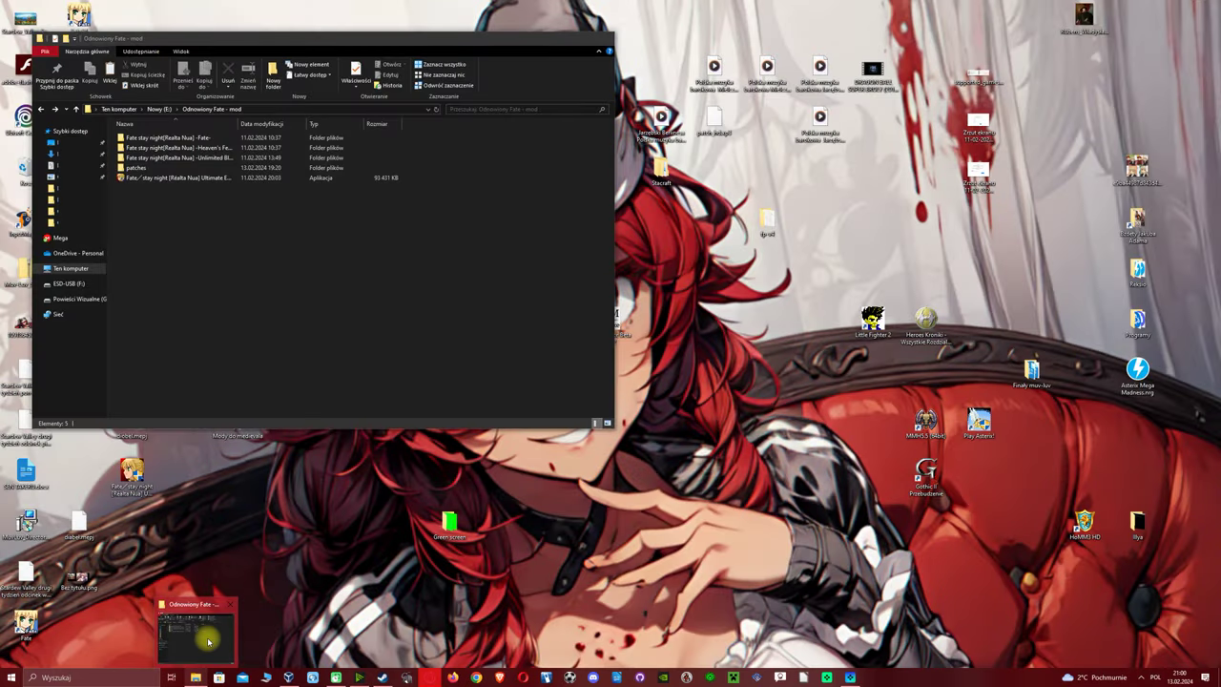
click(205, 637)
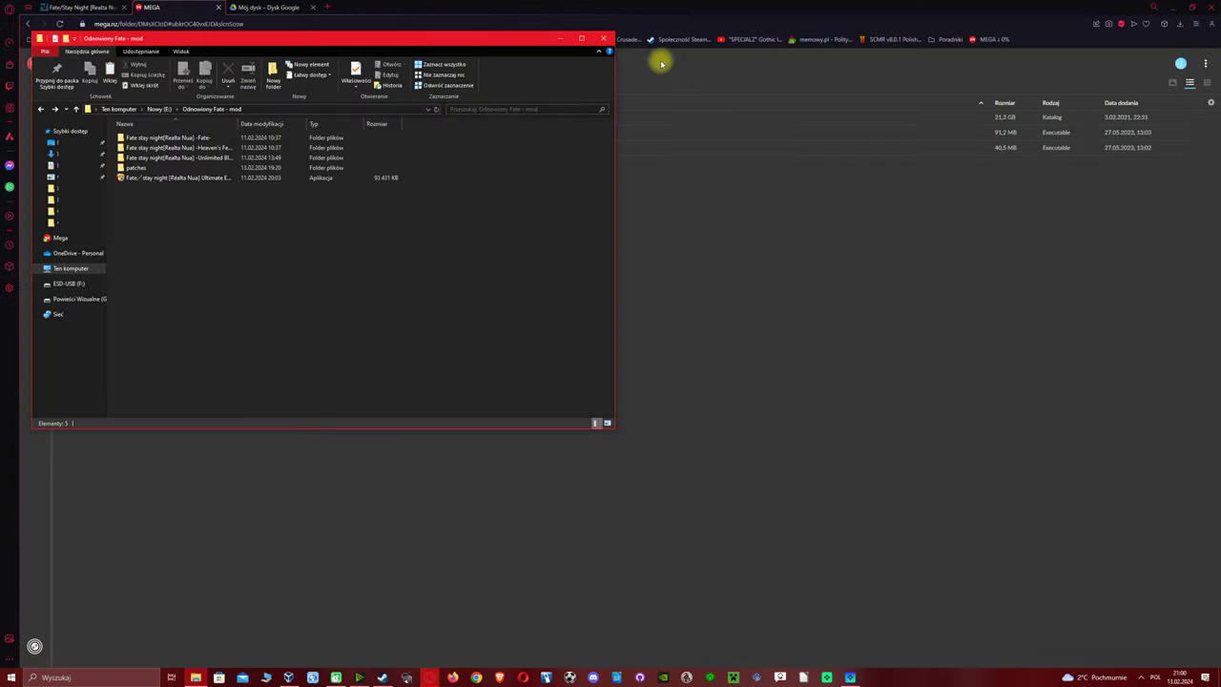
click(580, 38)
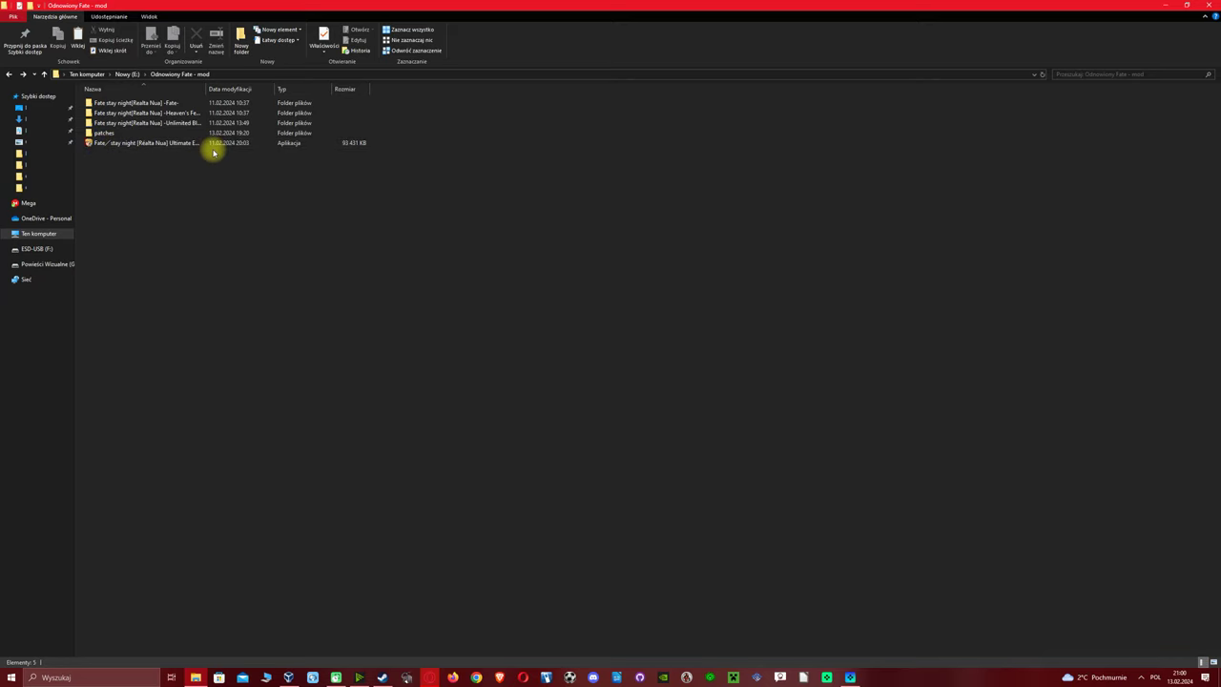
Step: Check the files in the patches subfolder, then return to "Odnowiony Fate - mod" and widen its name column to show full names
double_click(107, 135)
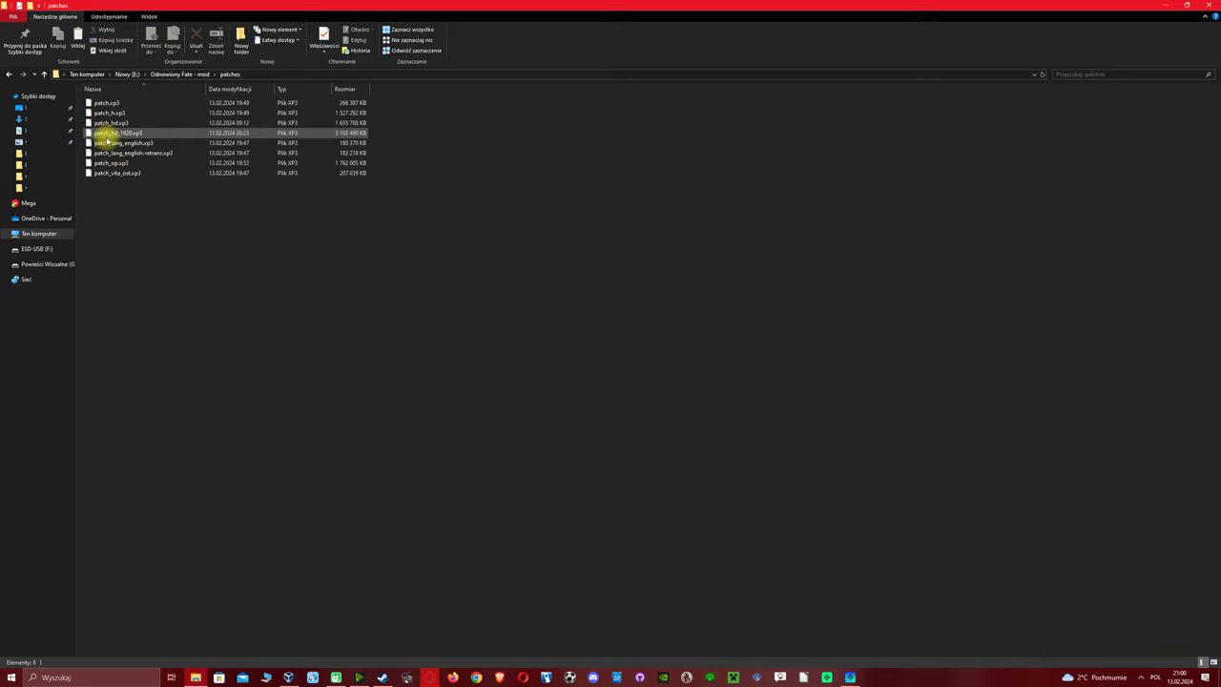
click(10, 74)
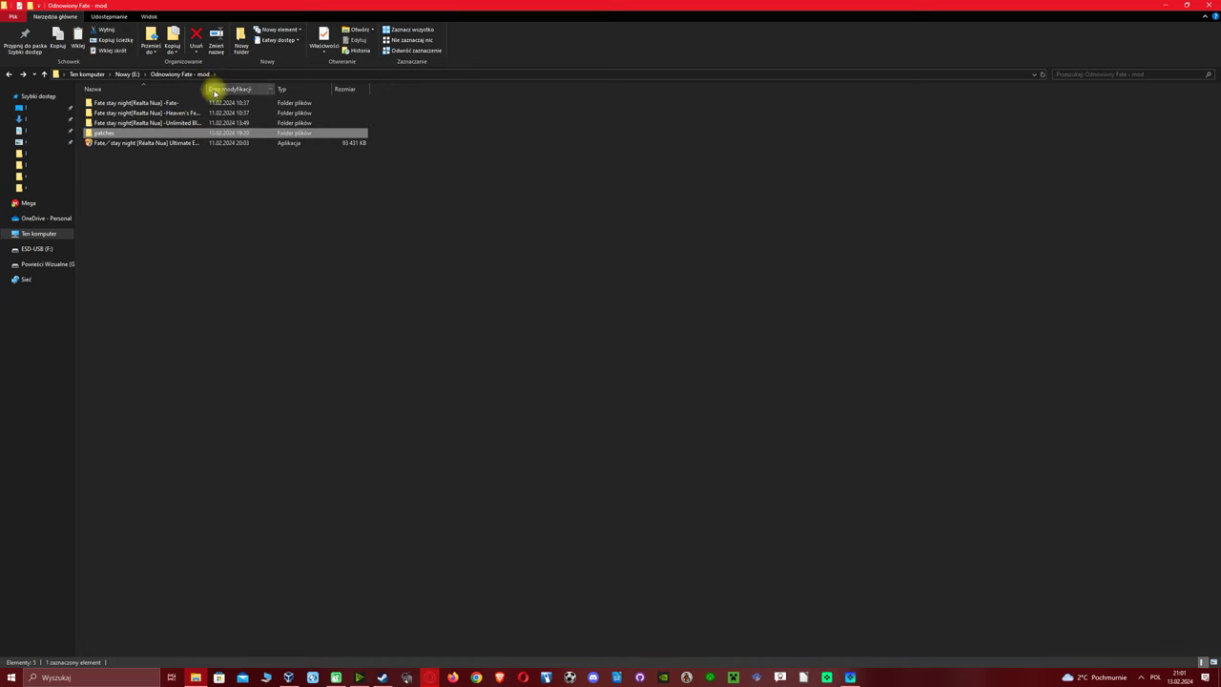
drag(204, 88, 264, 90)
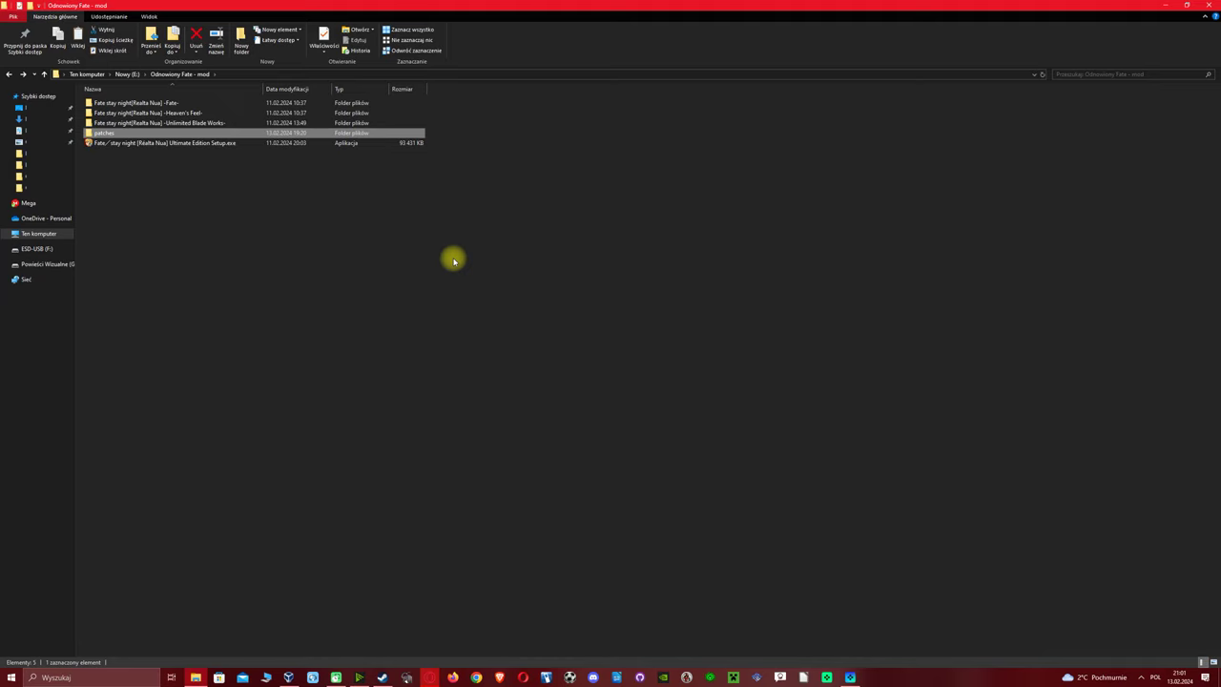
click(336, 286)
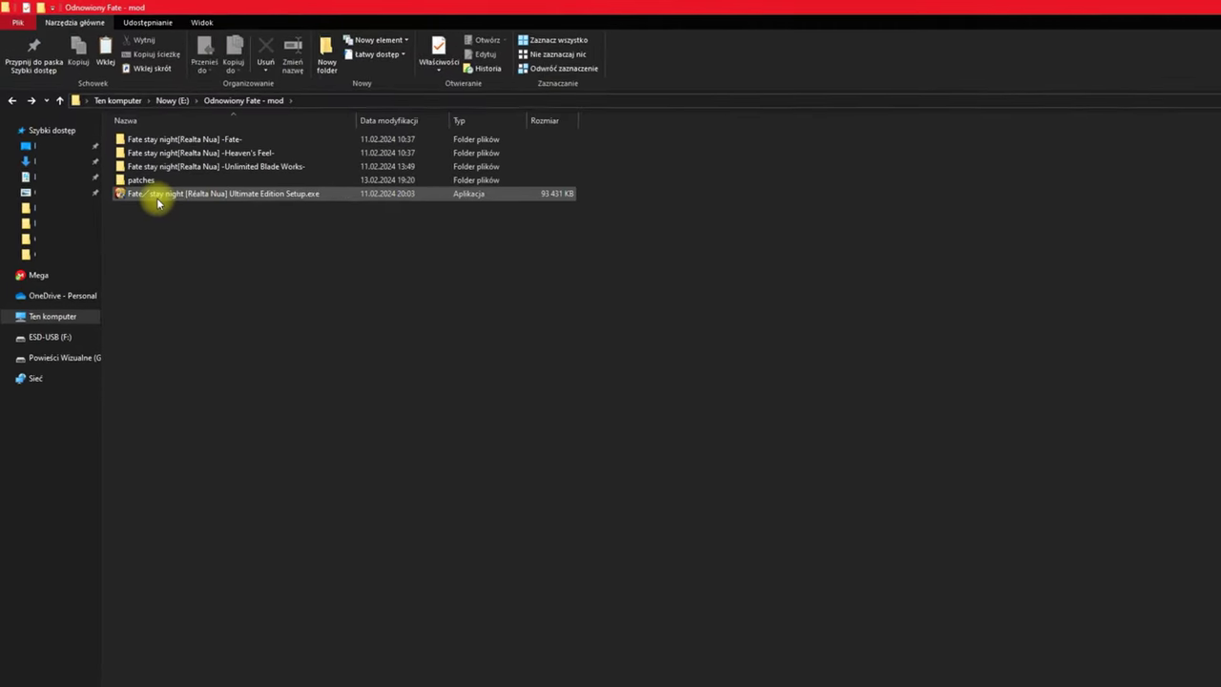
Step: Run the Fate/stay night [Réalta Nua] Ultimate Edition Setup.exe and accept the license terms to reach the install location page
right_click(134, 158)
click(180, 177)
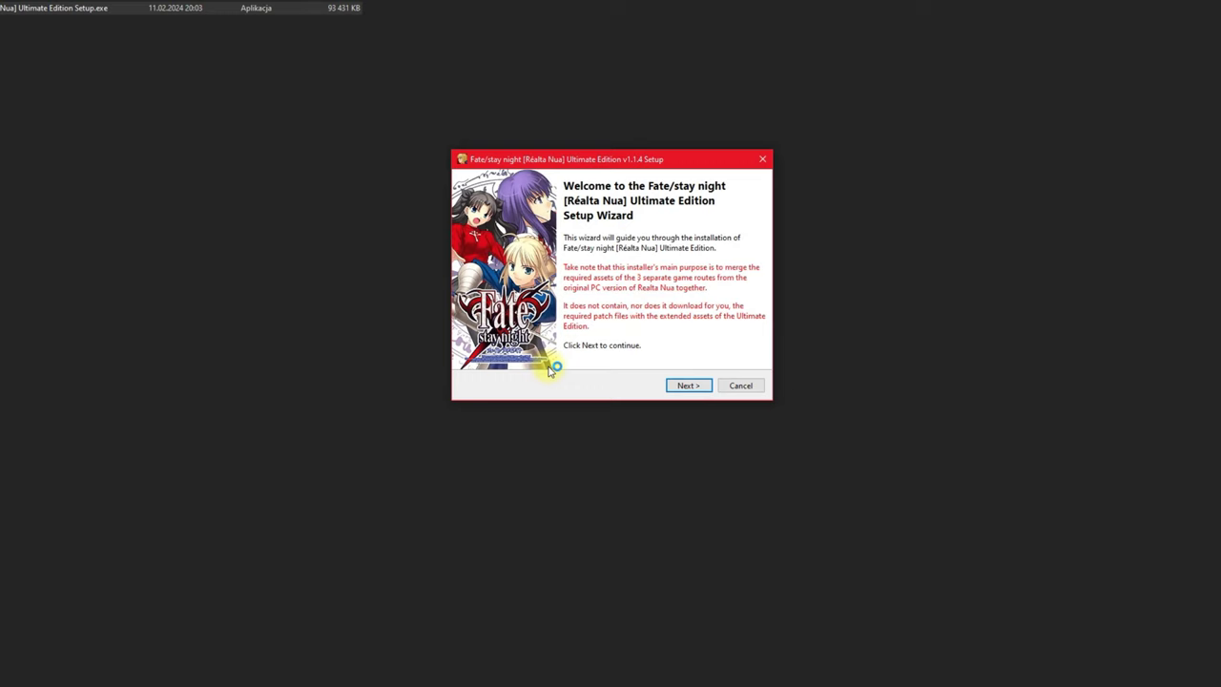
click(690, 386)
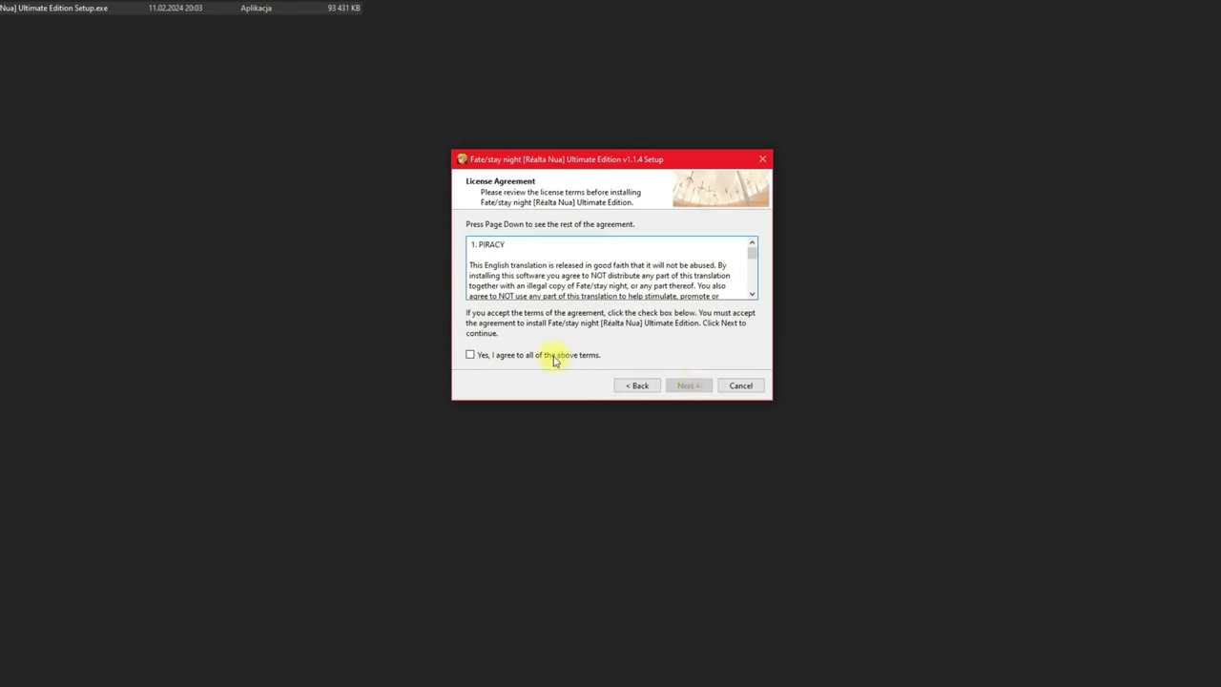
click(553, 355)
click(681, 386)
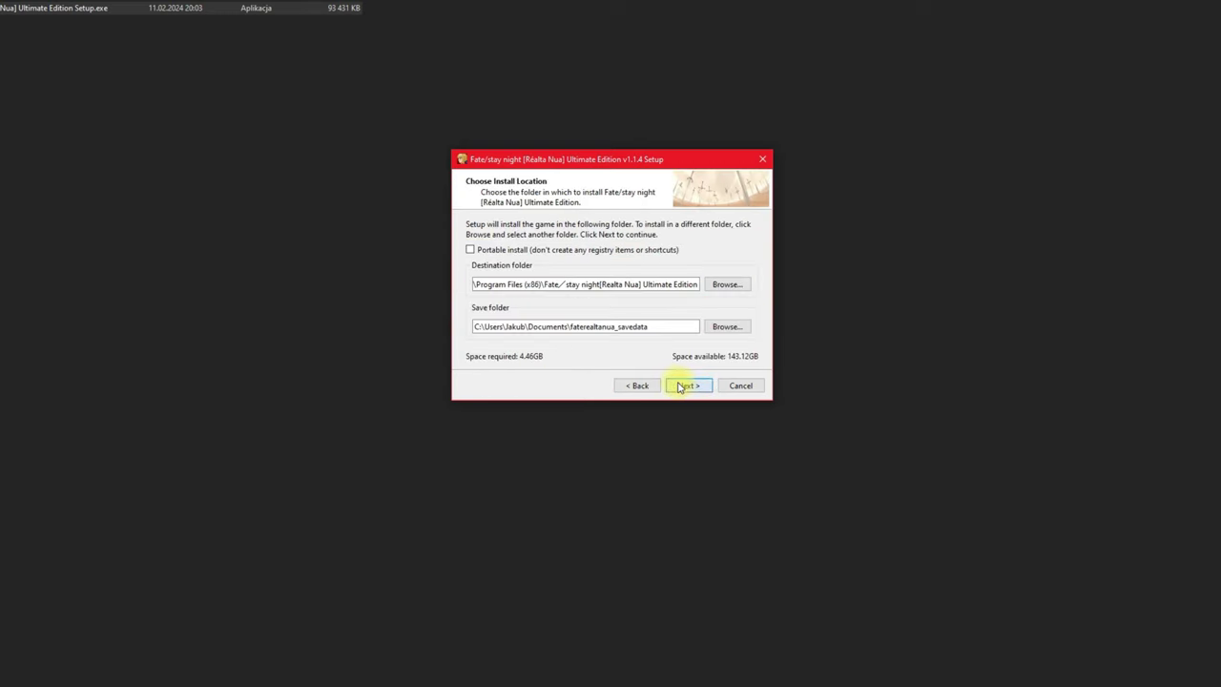
Step: Create a folder named "Odniowiony Fejt" on drive E and set it as the installer's destination folder
click(730, 284)
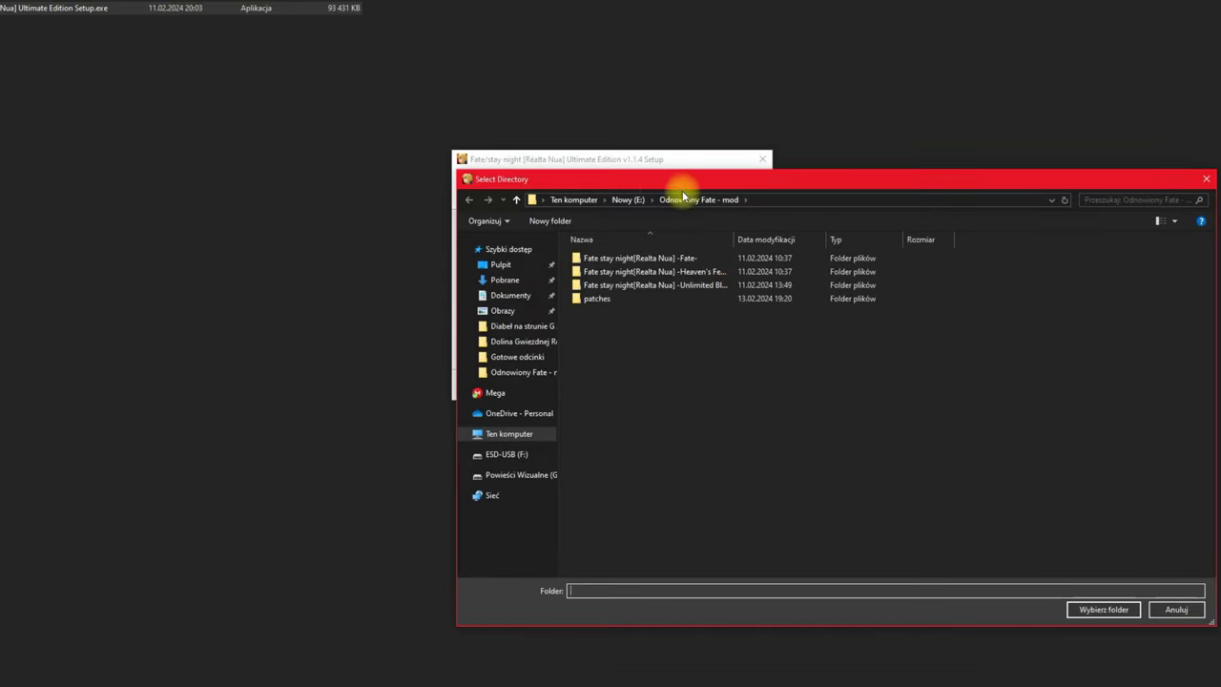
click(629, 200)
right_click(986, 436)
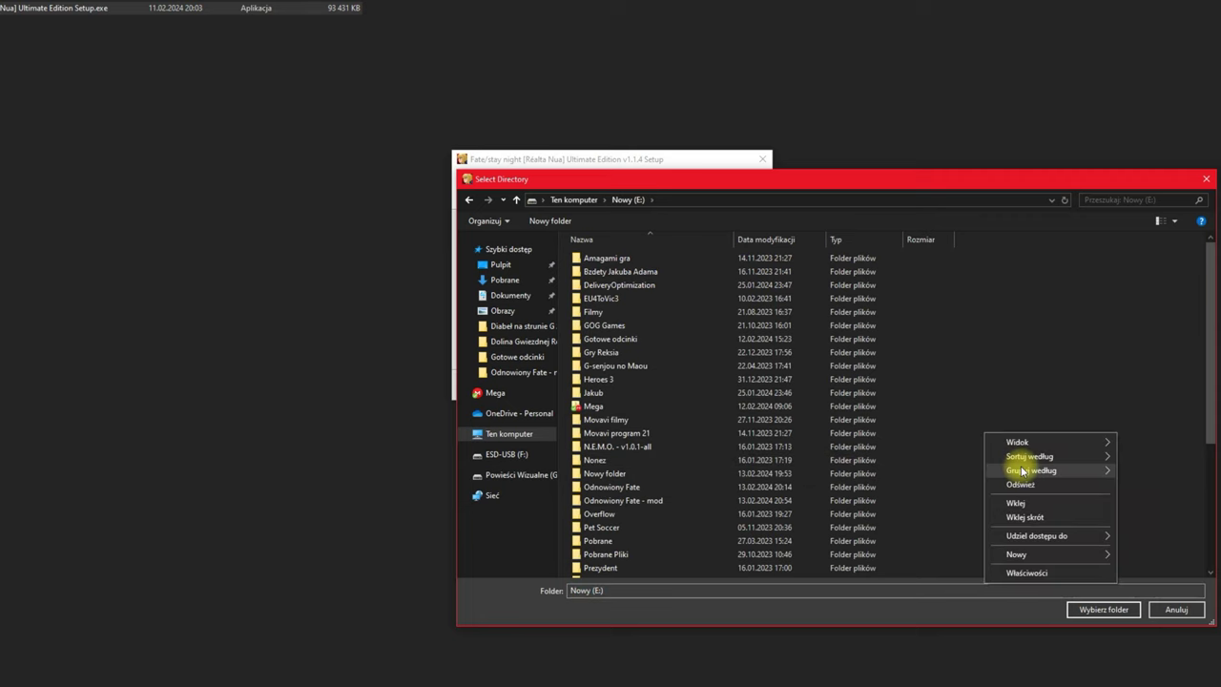
mouse_move(1043, 558)
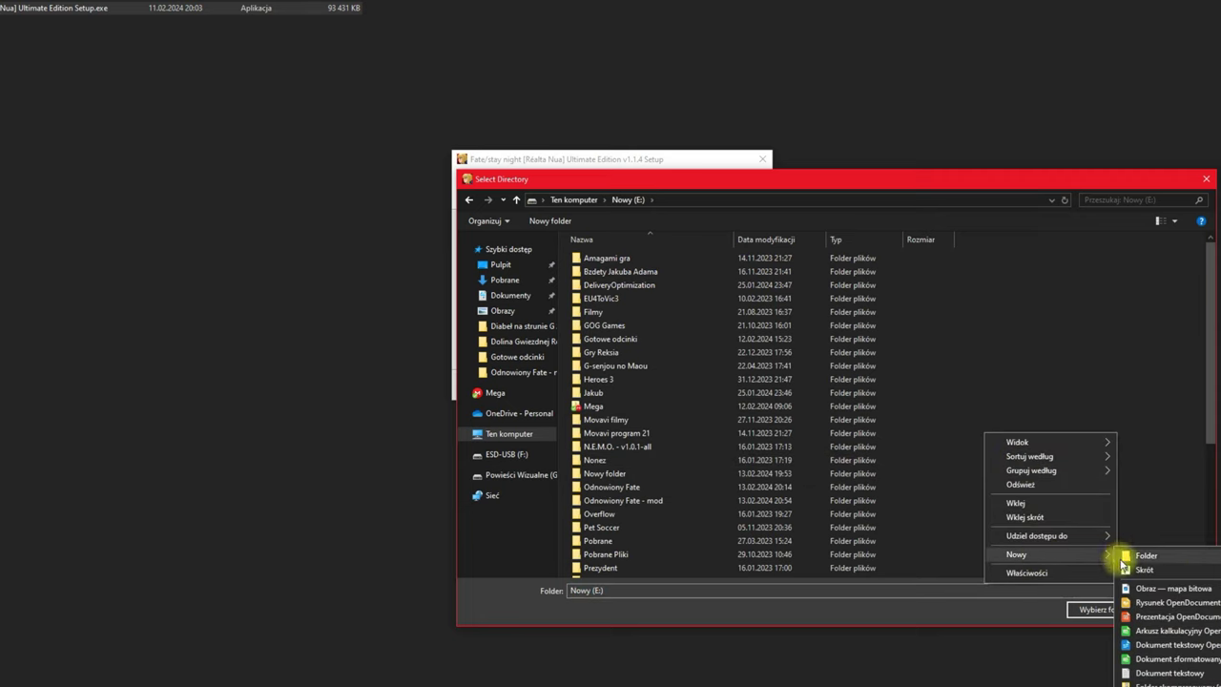
click(1118, 555)
text(O)
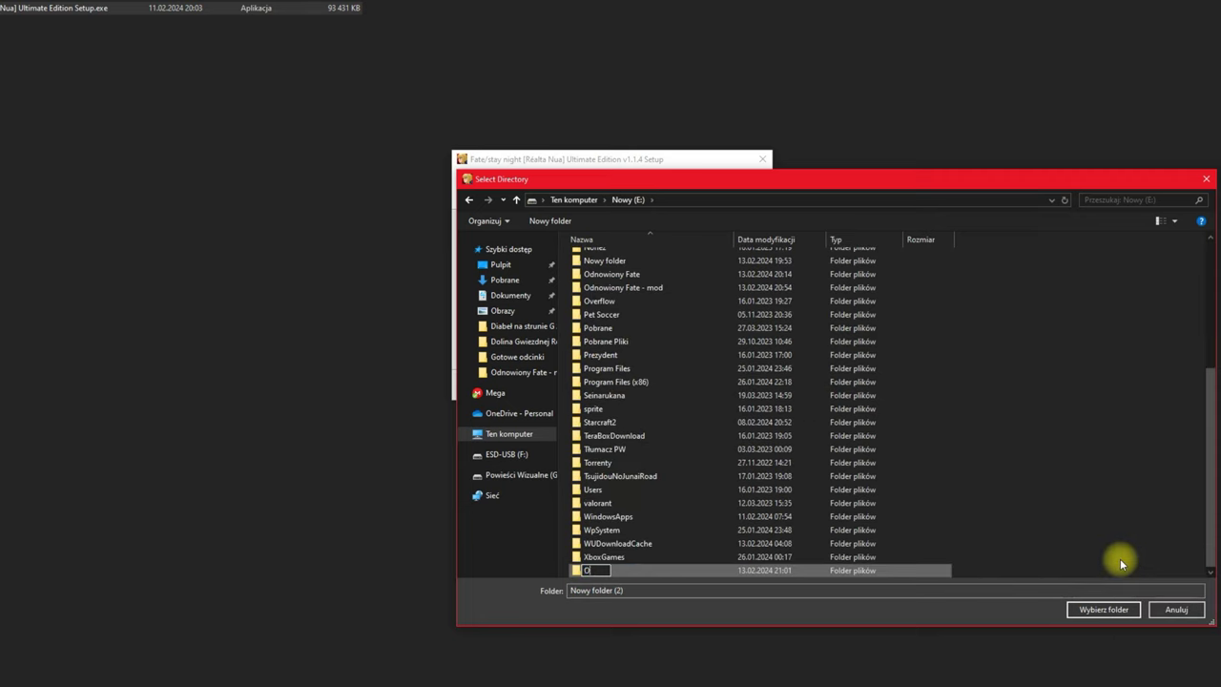
text(dnowiony Fejt)
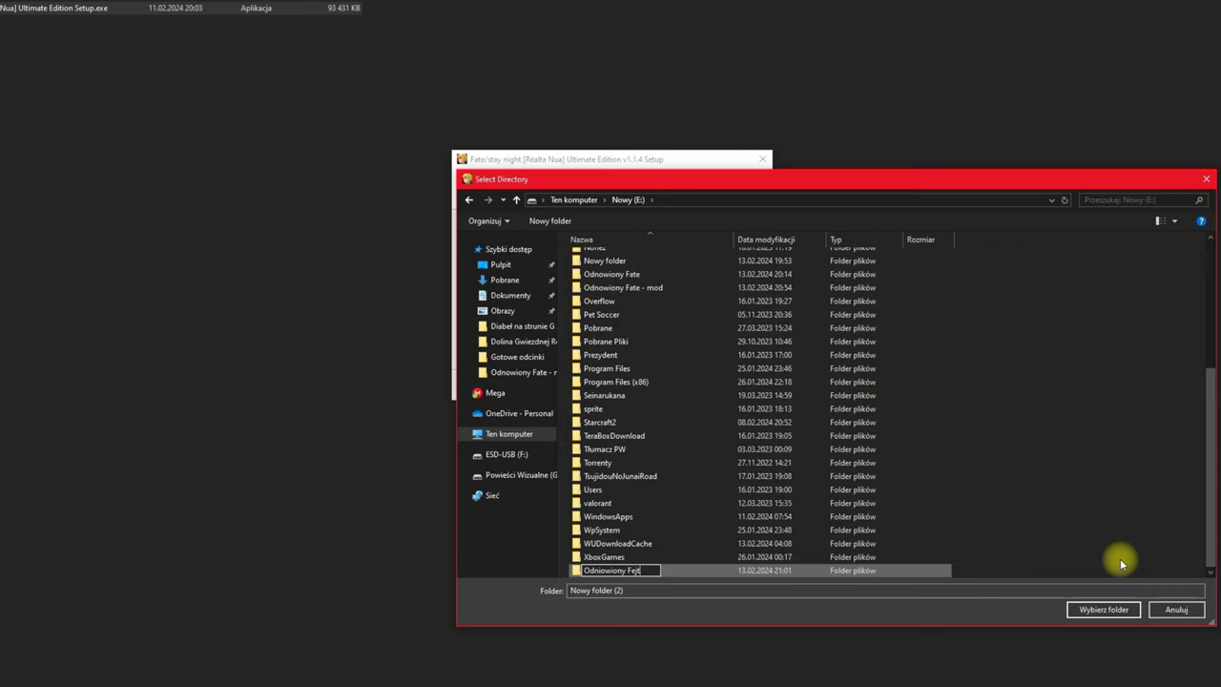
key(Return)
key(Return)
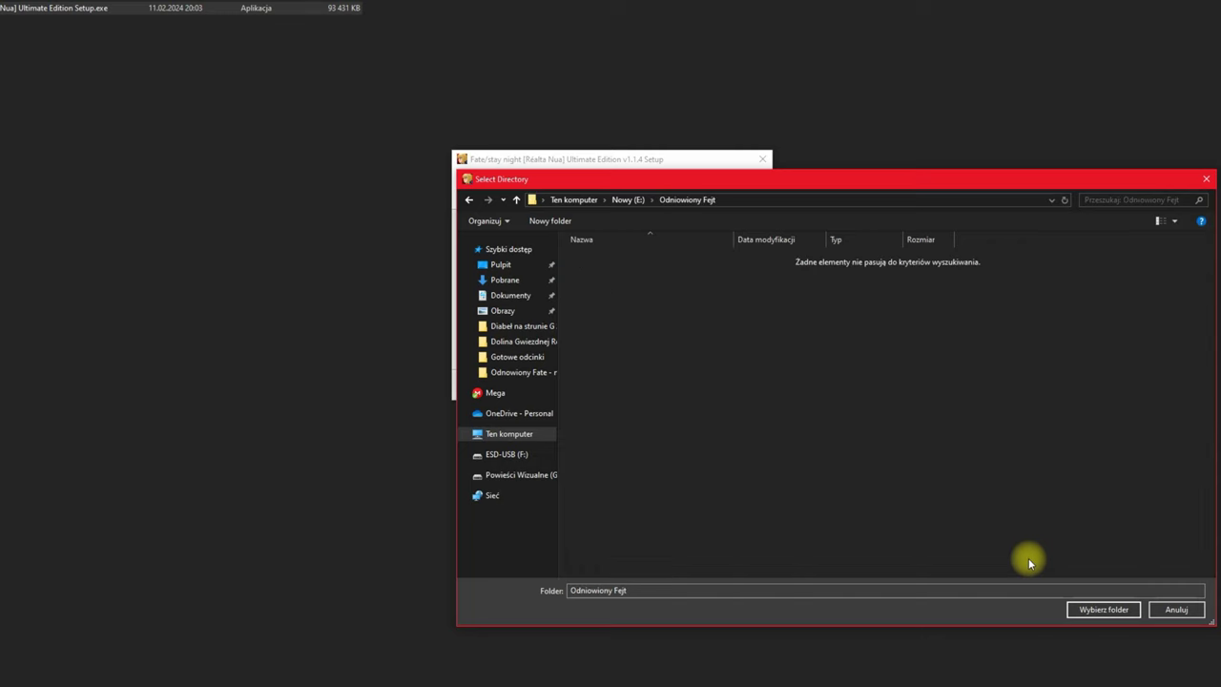
click(1097, 609)
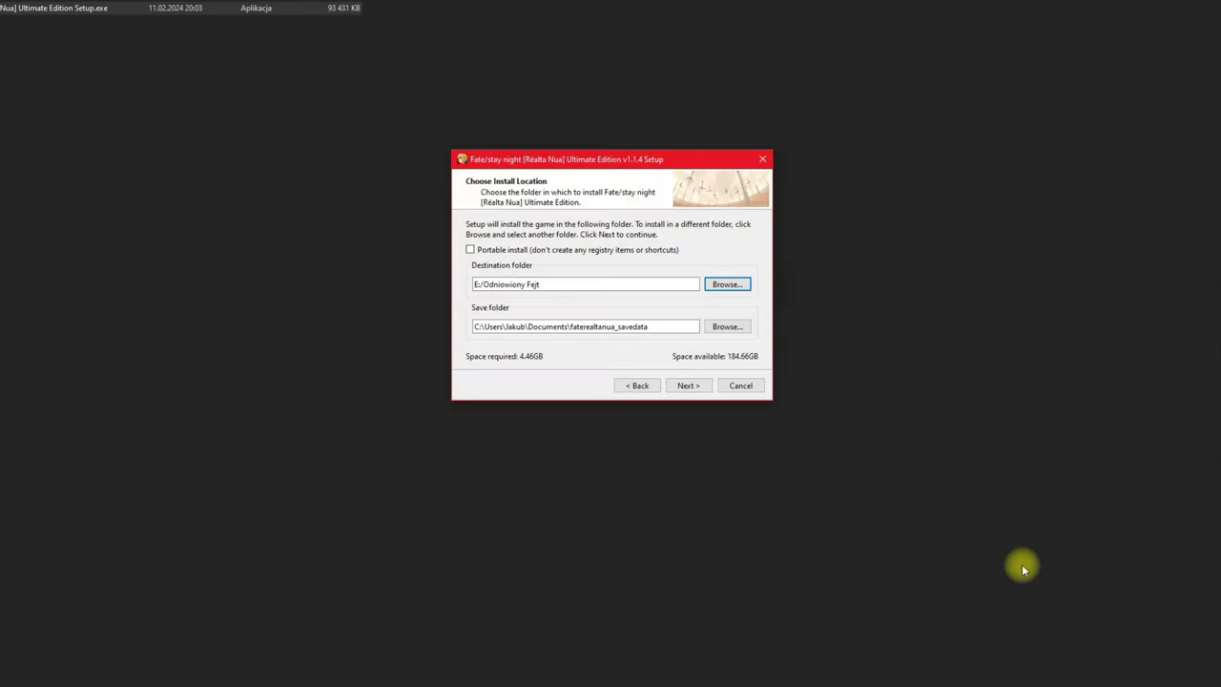
Step: Create a "Zapisy gry" subfolder inside "Odniowiony Fejt", set it as the save folder and continue the setup
click(724, 329)
right_click(726, 330)
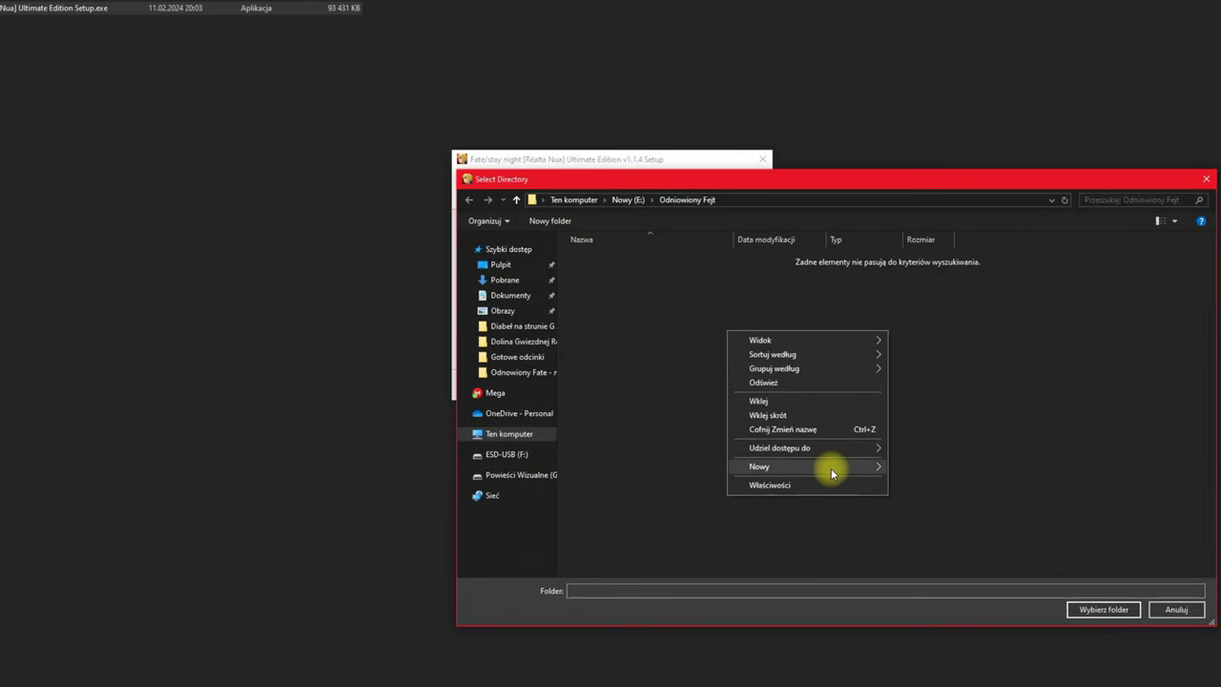
mouse_move(831, 473)
click(952, 465)
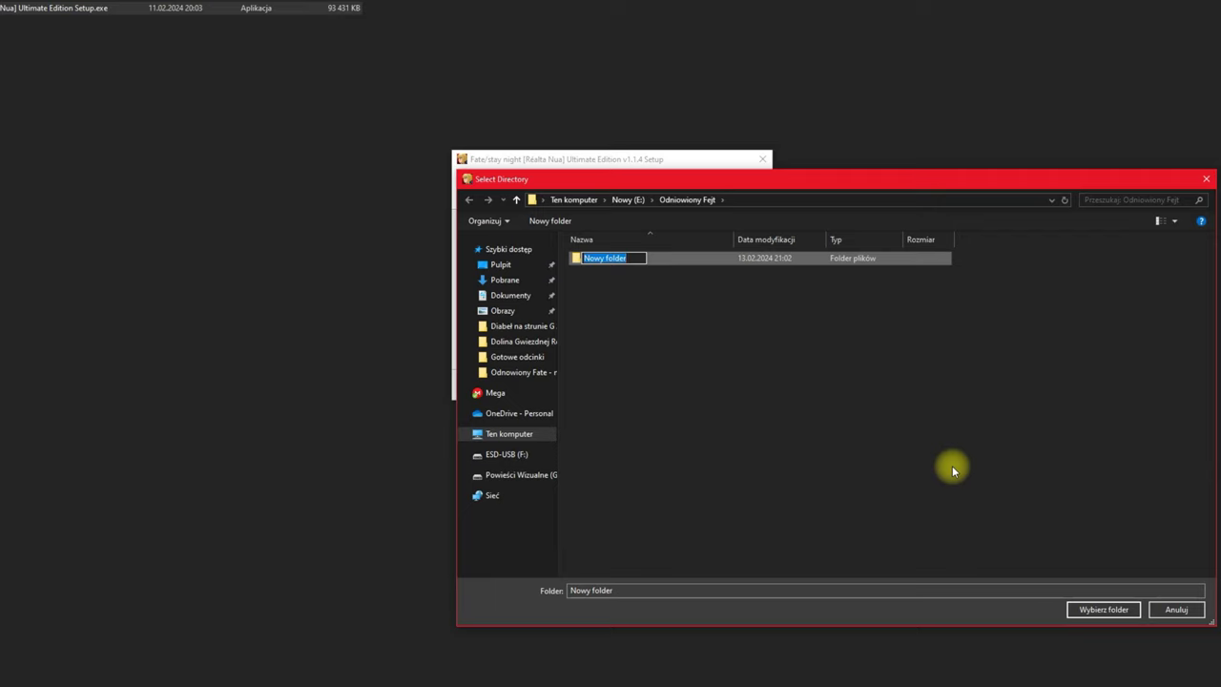
text(Zapisy gry)
key(Return)
key(Return)
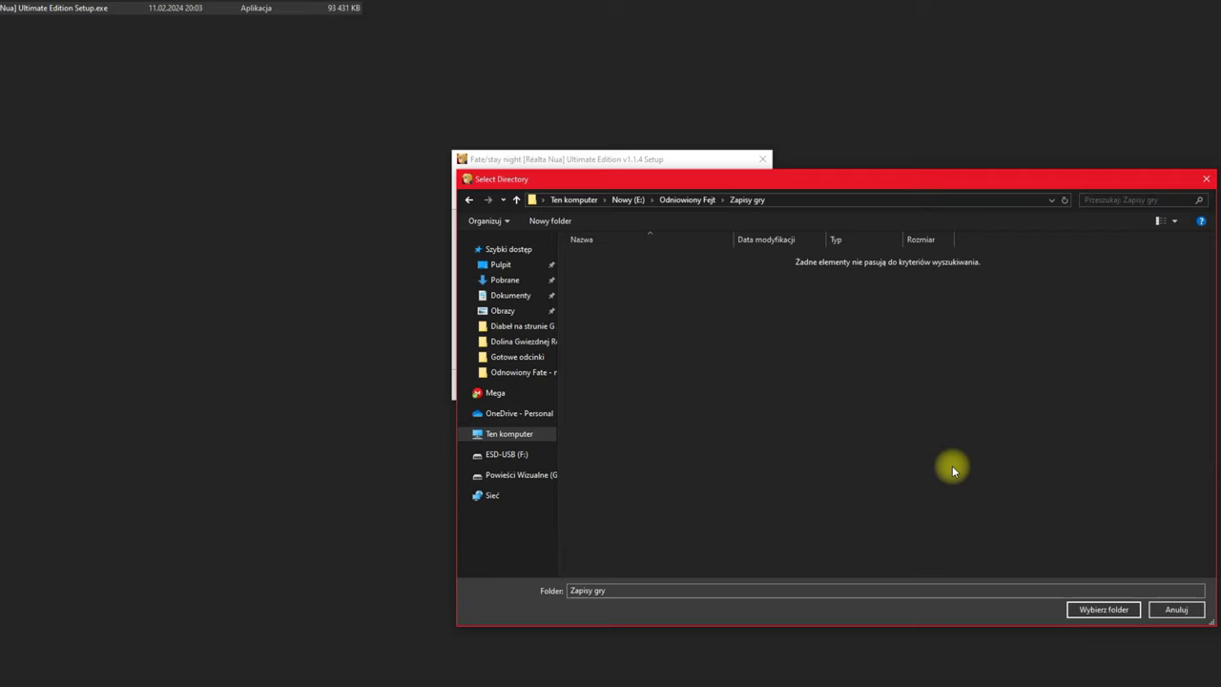
click(1101, 609)
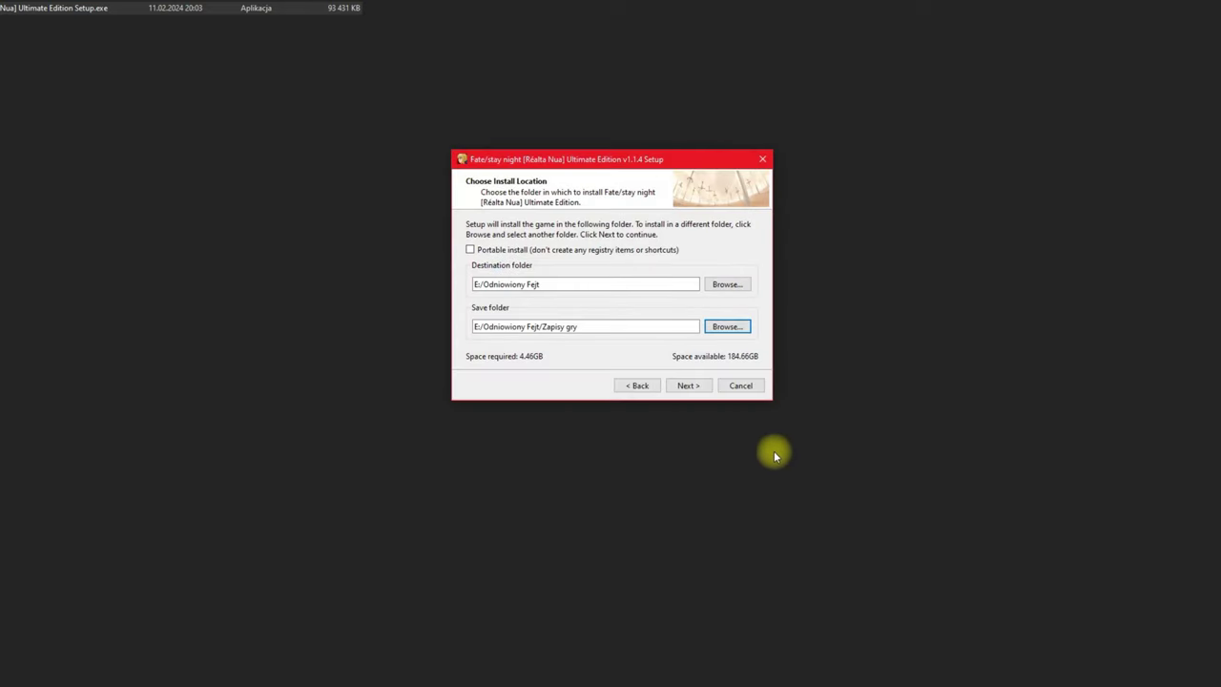
click(687, 386)
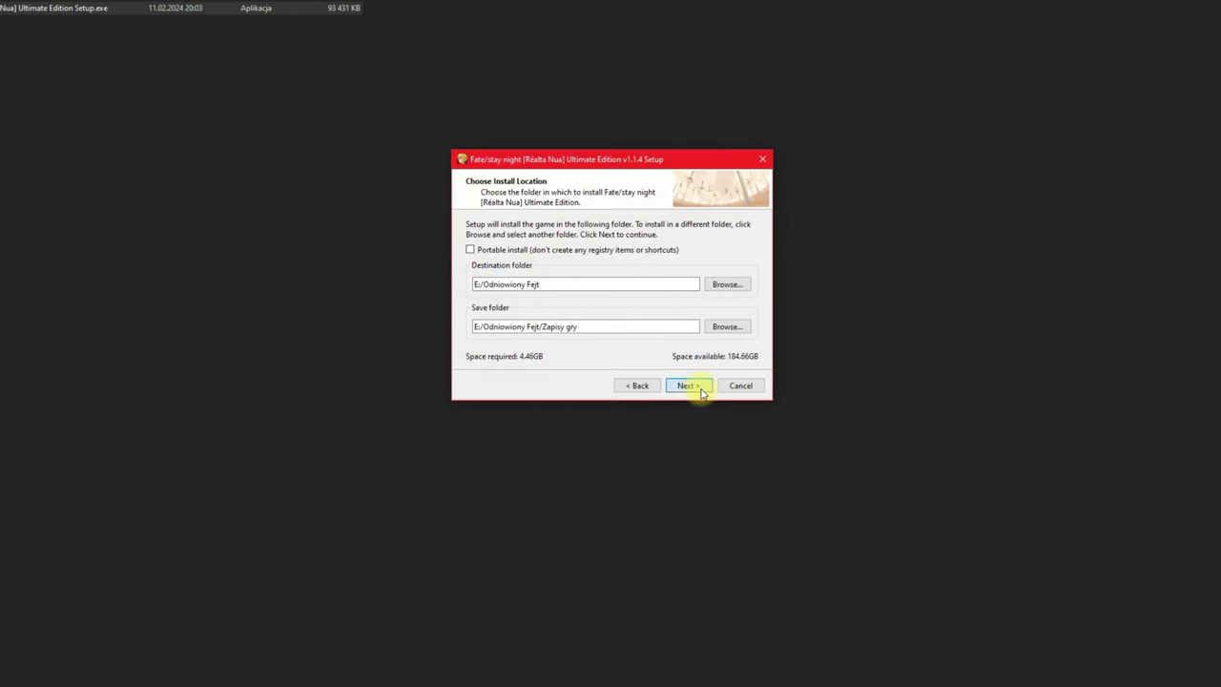
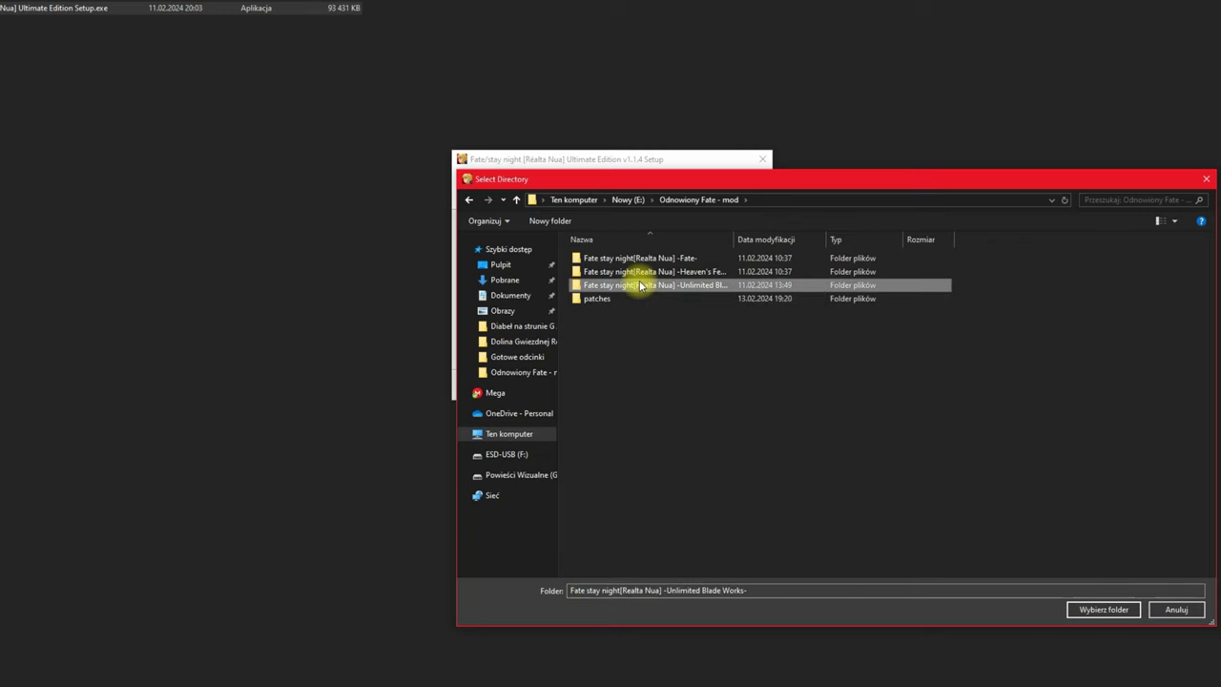
Step: Set the Unlimited Blade Works and Heaven's Feel source folders from "Odnowiony Fate - mod" and continue the setup
double_click(639, 285)
click(1104, 609)
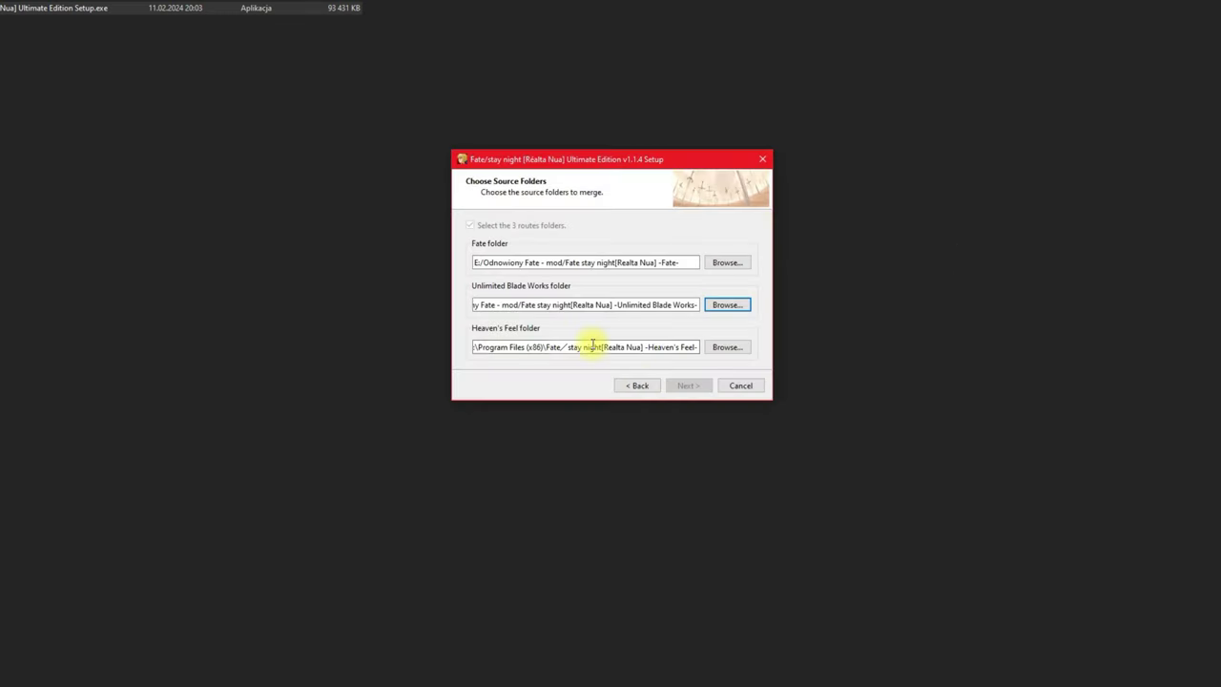
click(723, 349)
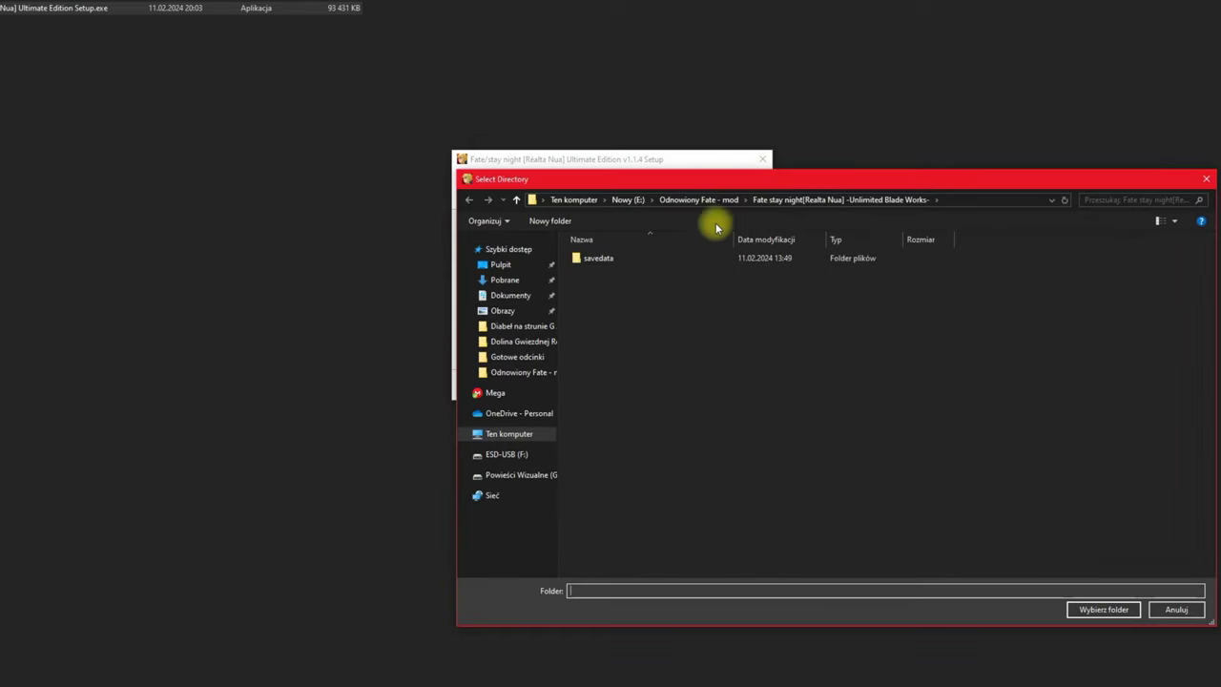
click(730, 203)
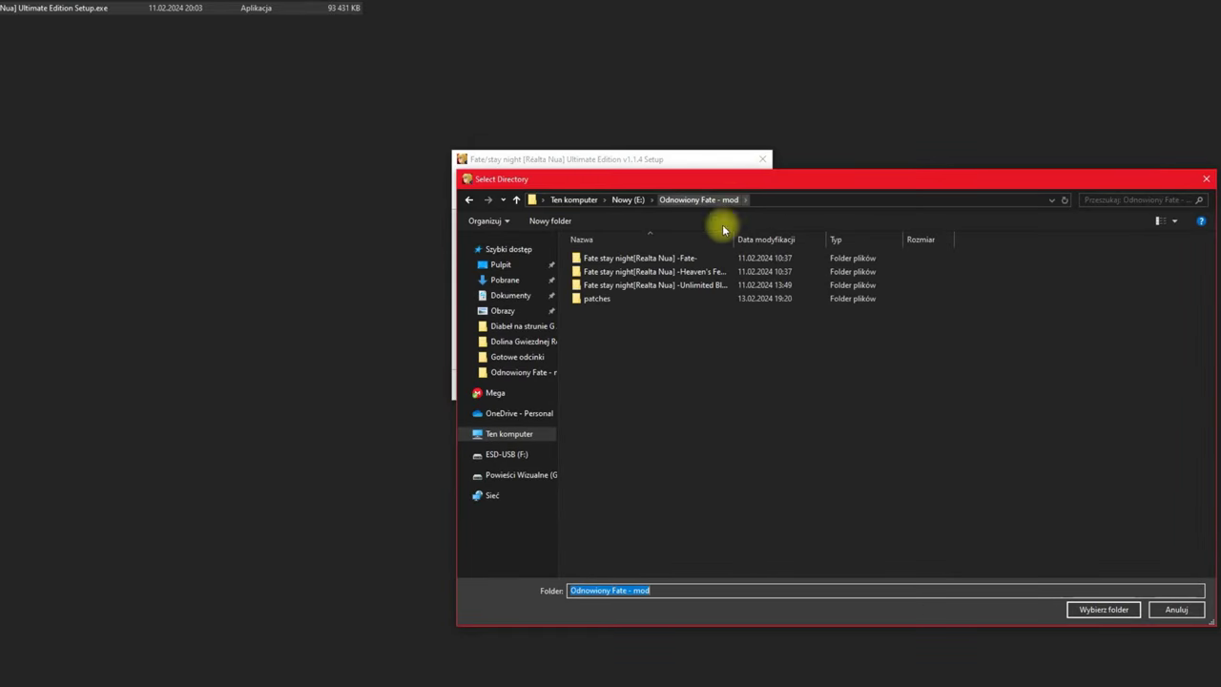
double_click(702, 273)
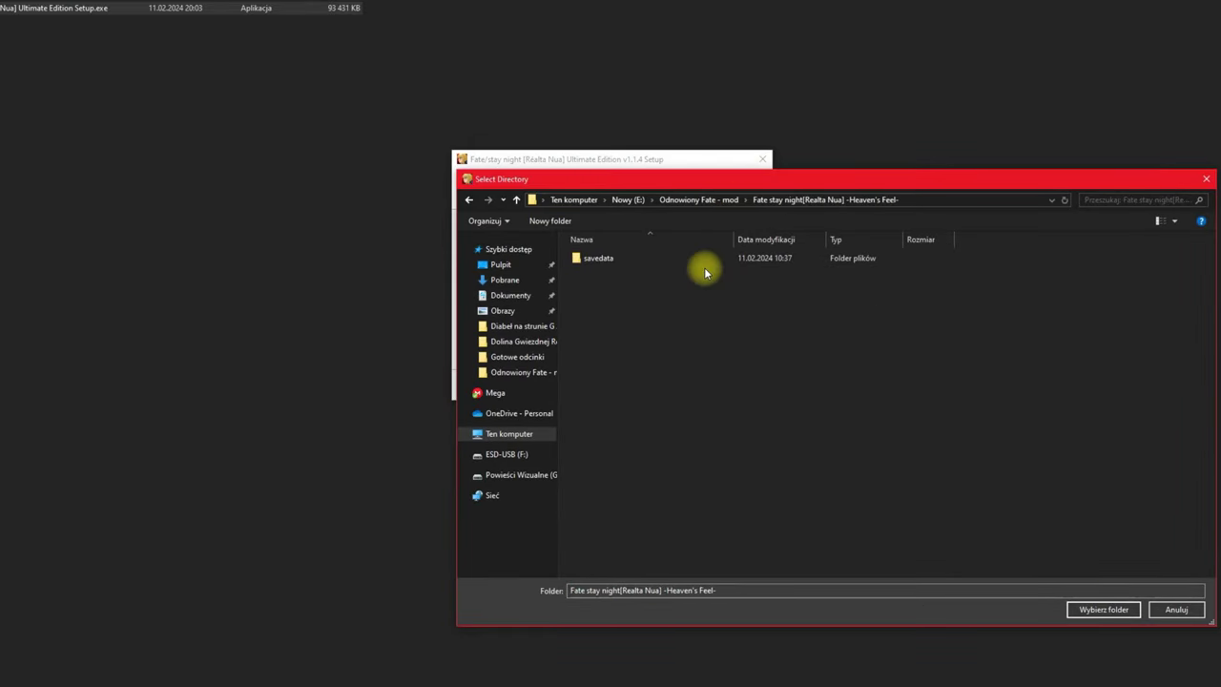
click(1099, 610)
click(688, 386)
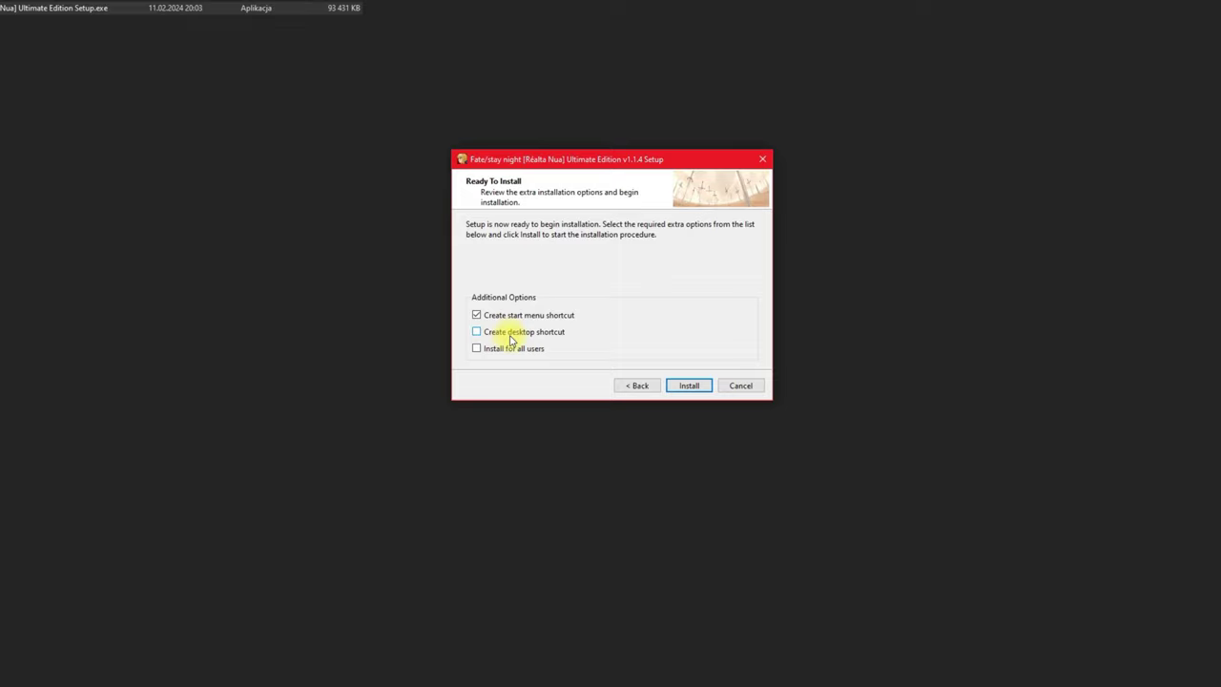
Step: Enable the desktop shortcut, run the installation, and finish the wizard without showing the readme
click(511, 339)
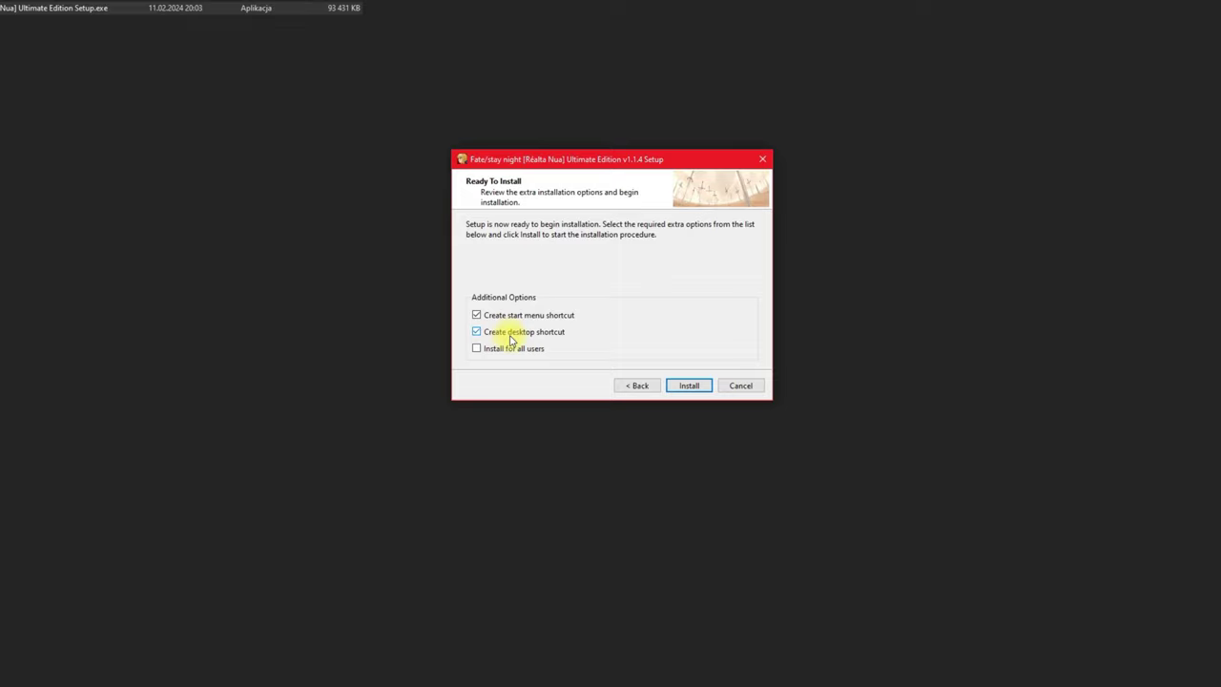
click(701, 386)
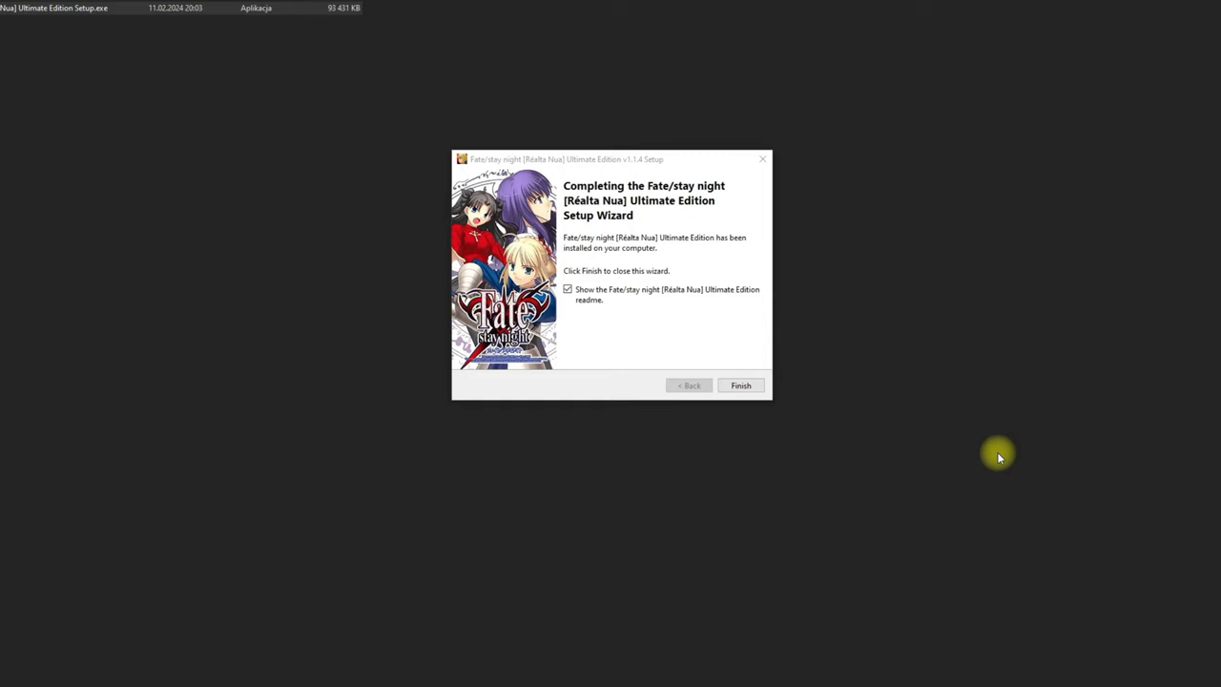
click(619, 312)
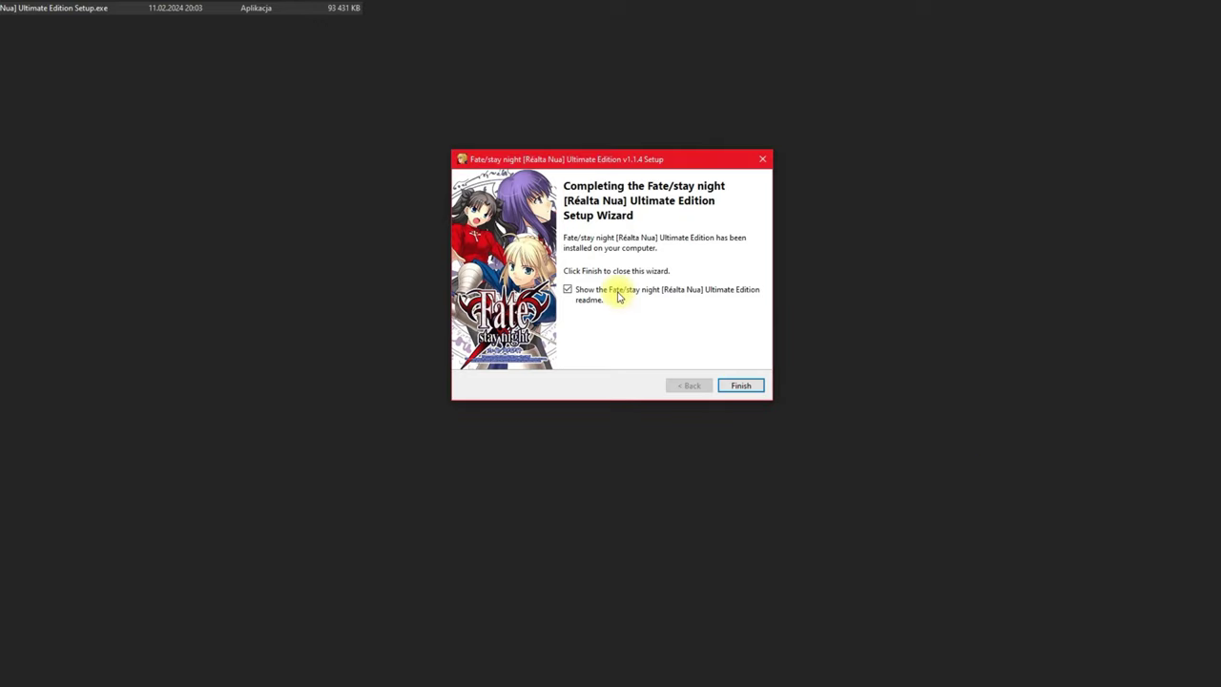
click(568, 290)
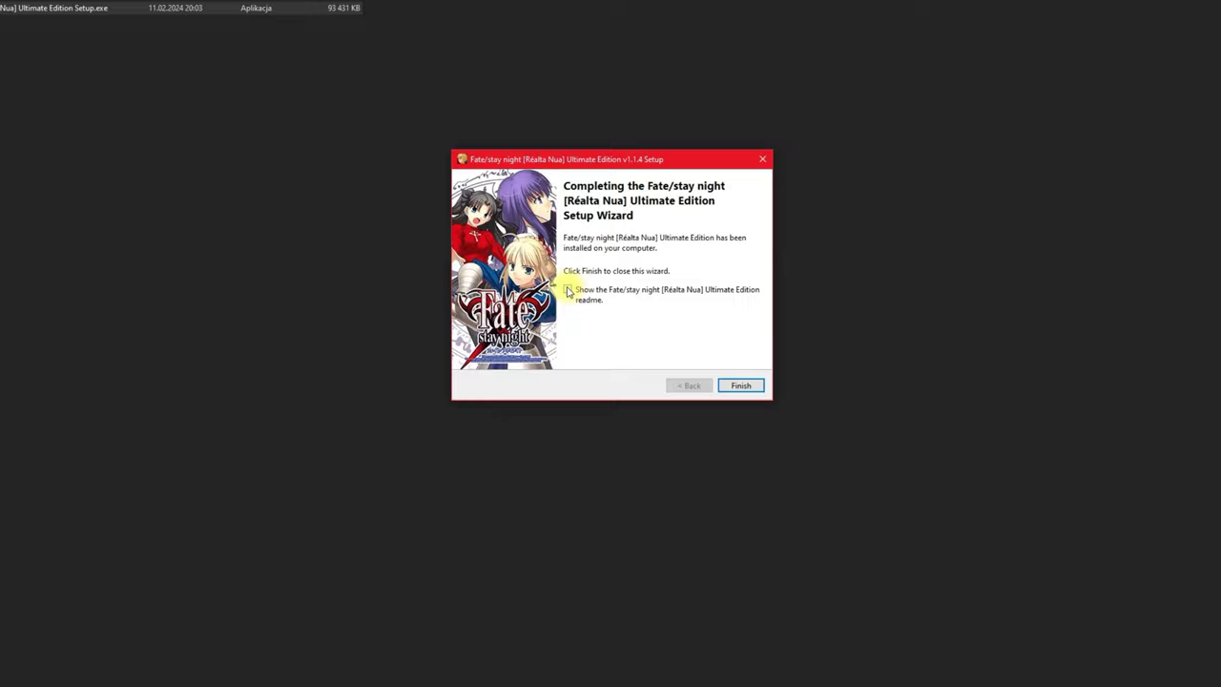
click(741, 385)
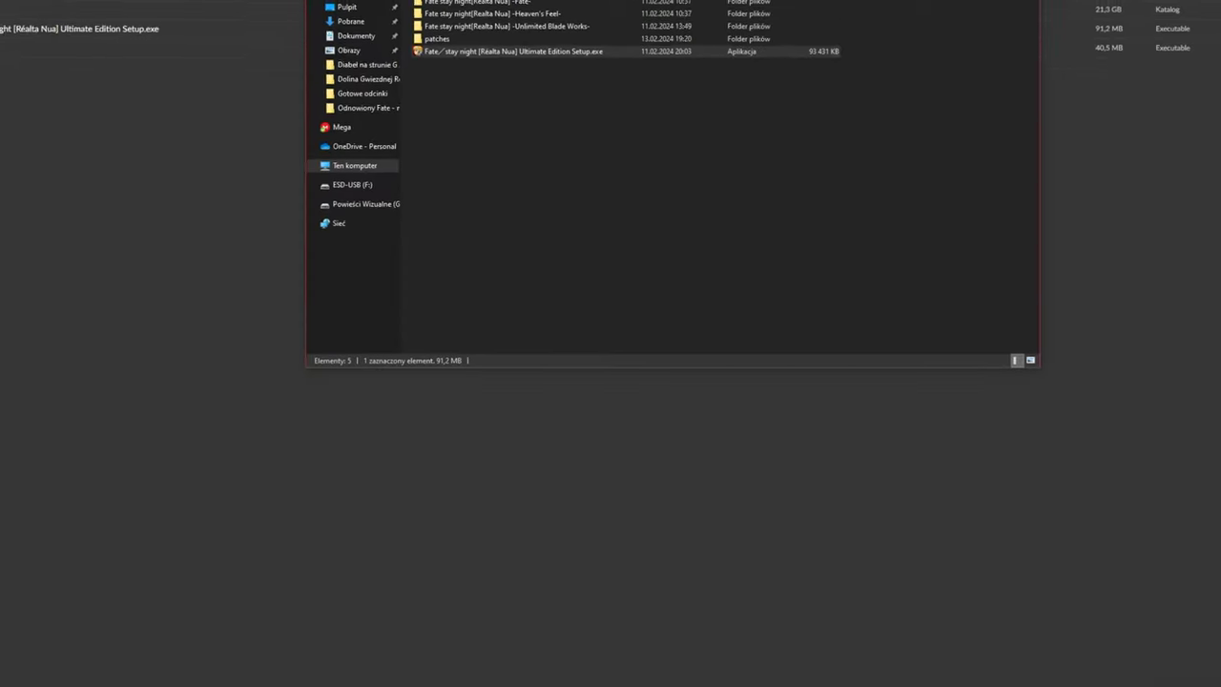
Step: Reveal the desktop and launch the newly installed Fate/stay night game from its shortcut
click(1178, 6)
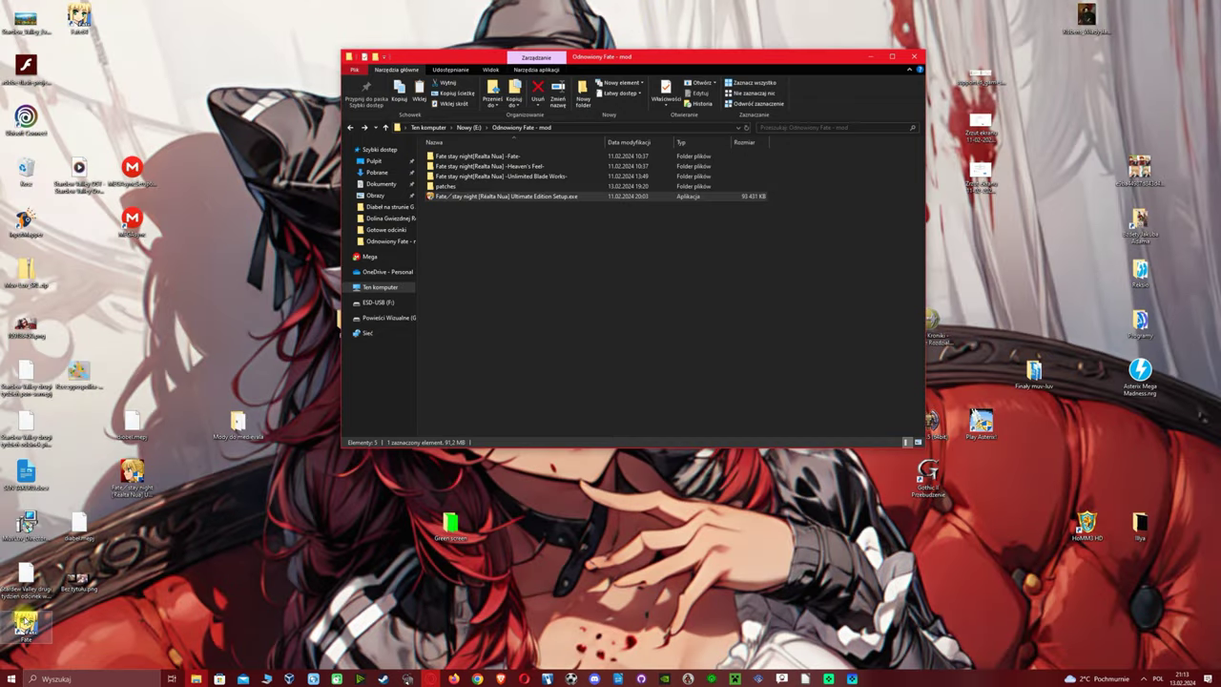
right_click(81, 22)
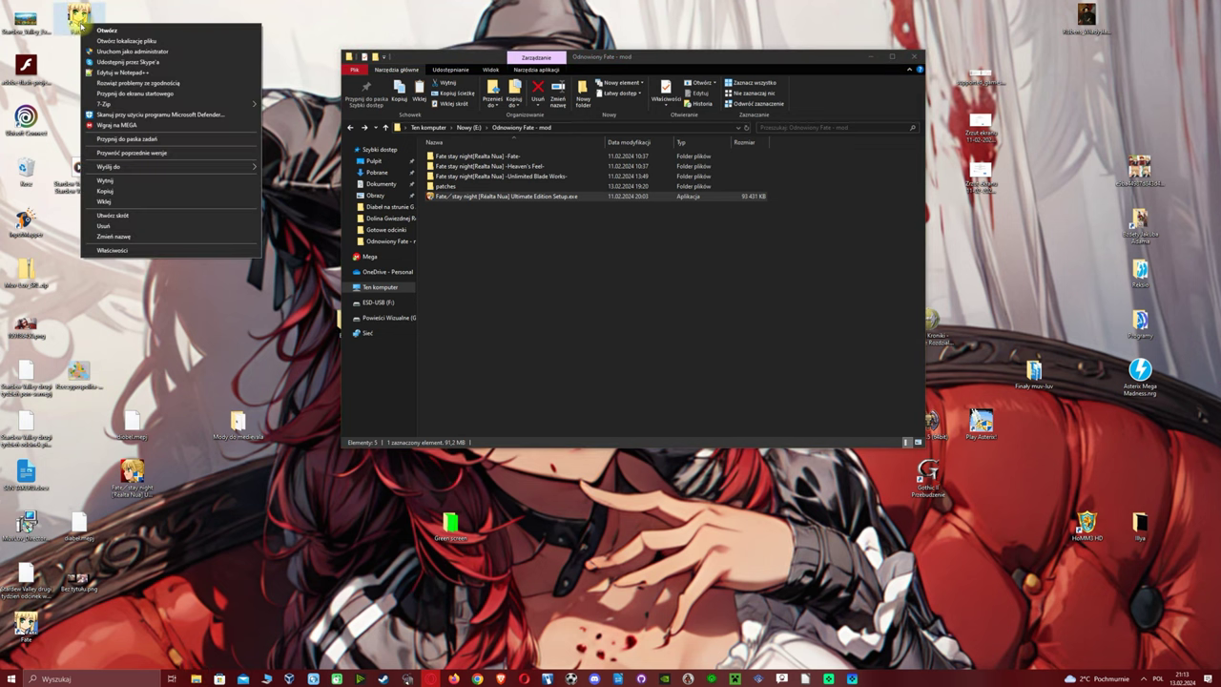
click(76, 38)
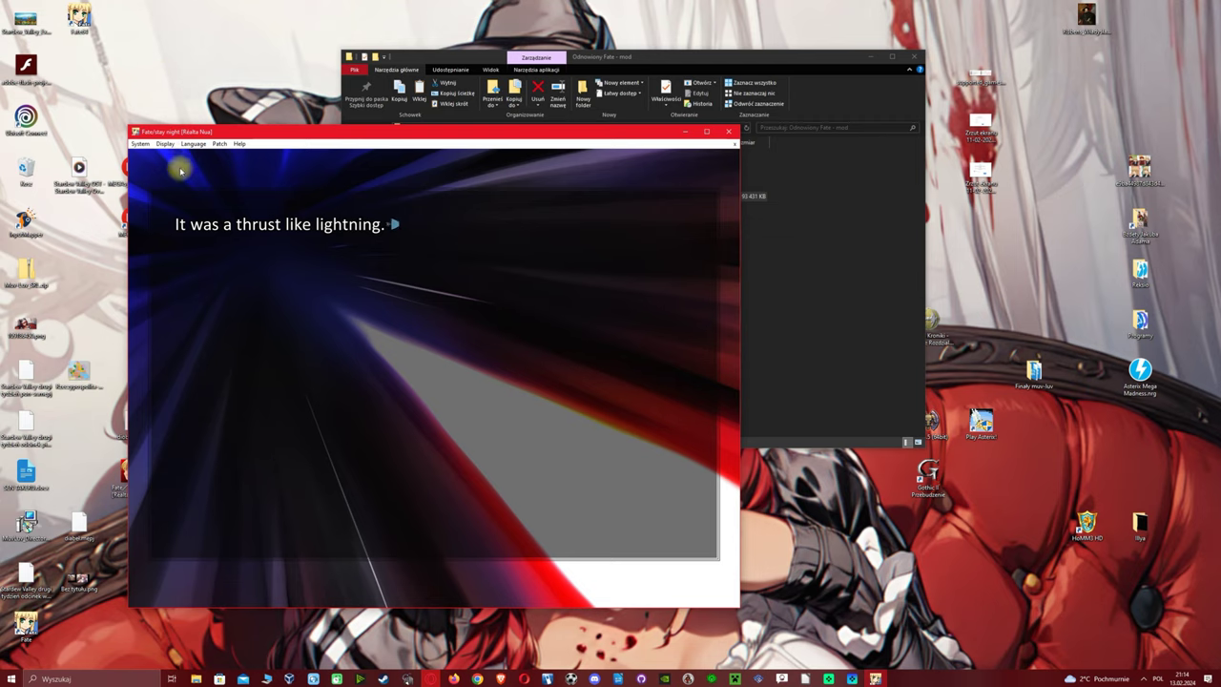
Step: Maximize the game window, then switch it back to windowed display
double_click(263, 133)
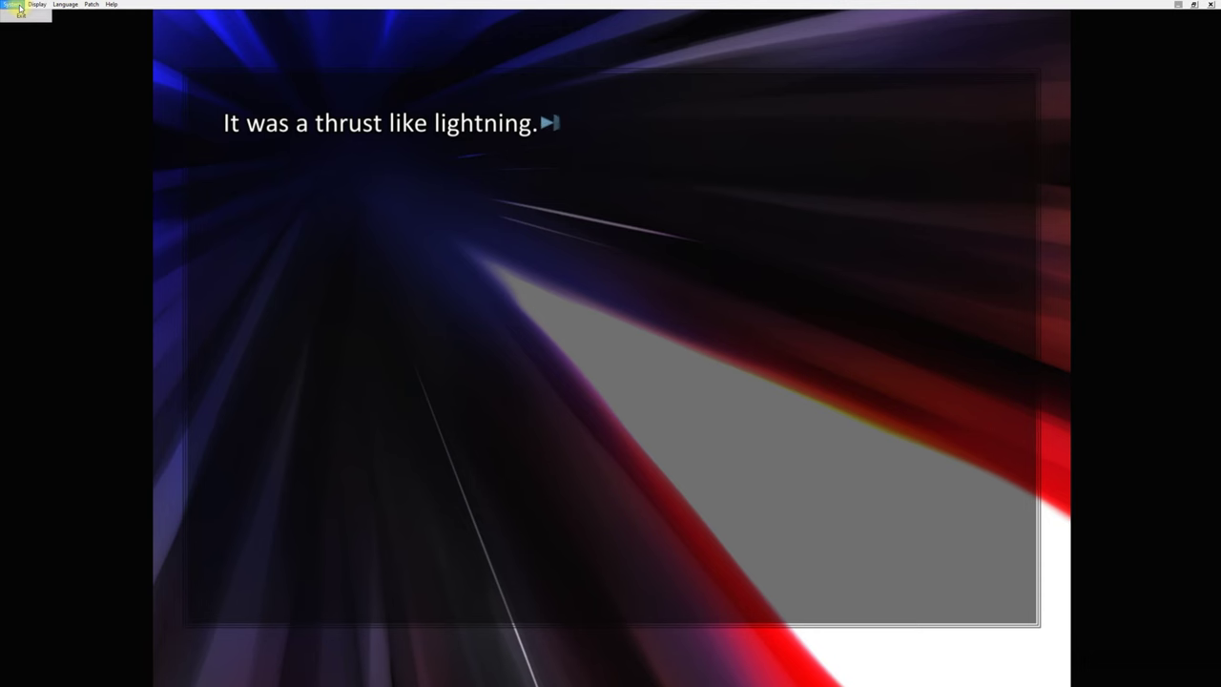
click(37, 3)
click(57, 16)
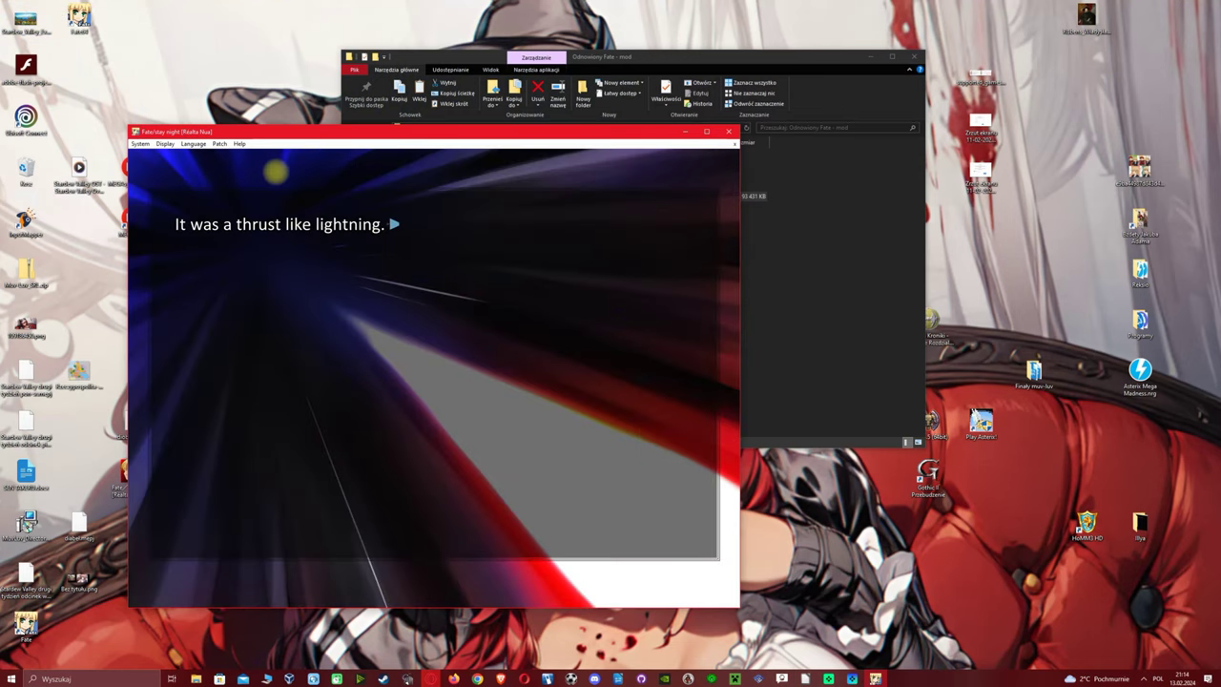
Step: Set the game's display quality to High (x2.4) and its aspect ratio to Wide (16:9), then reposition the window
click(165, 144)
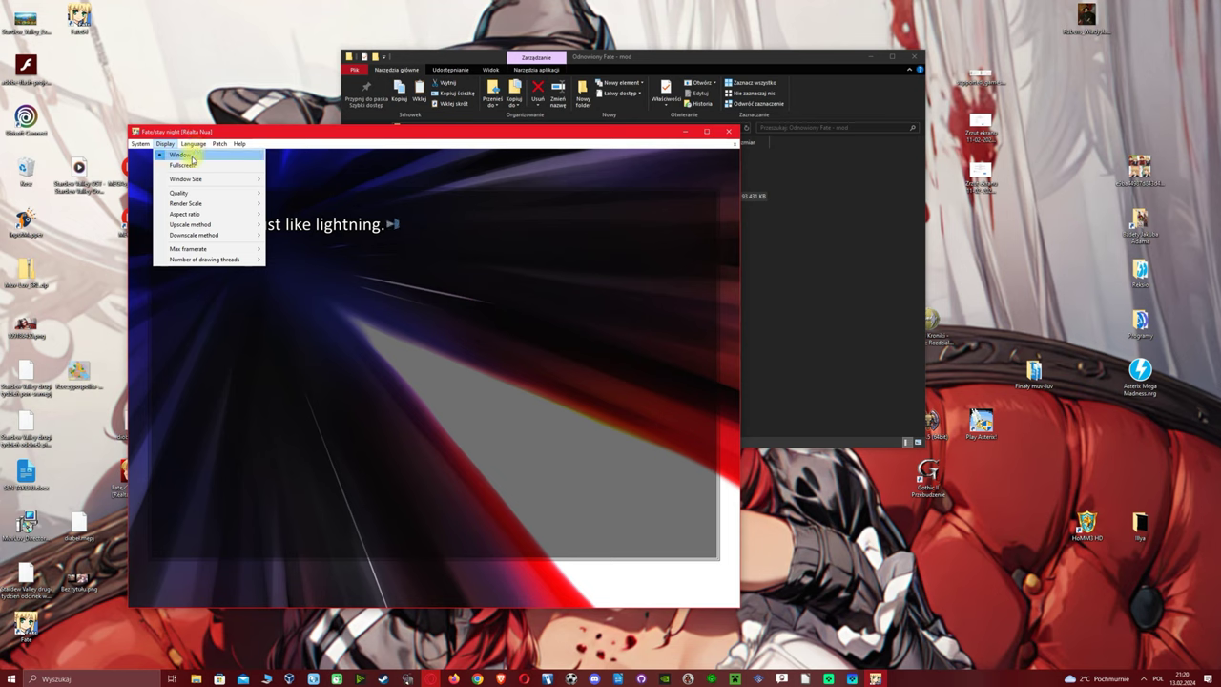
mouse_move(187, 180)
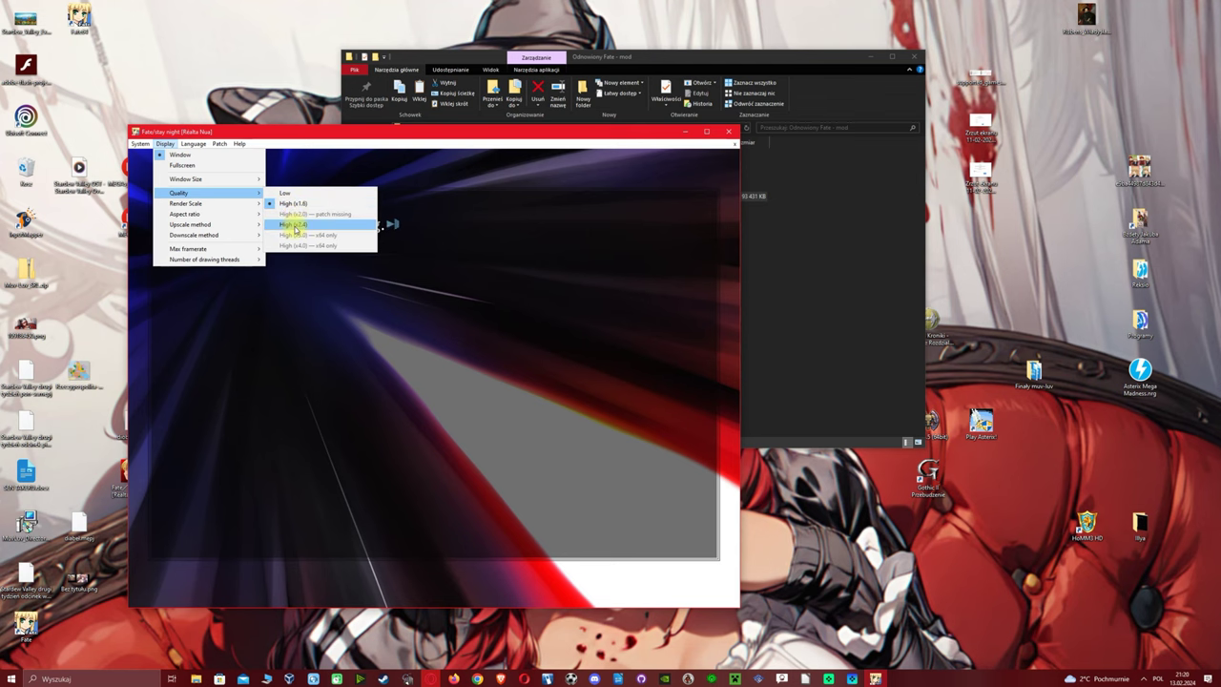
click(296, 227)
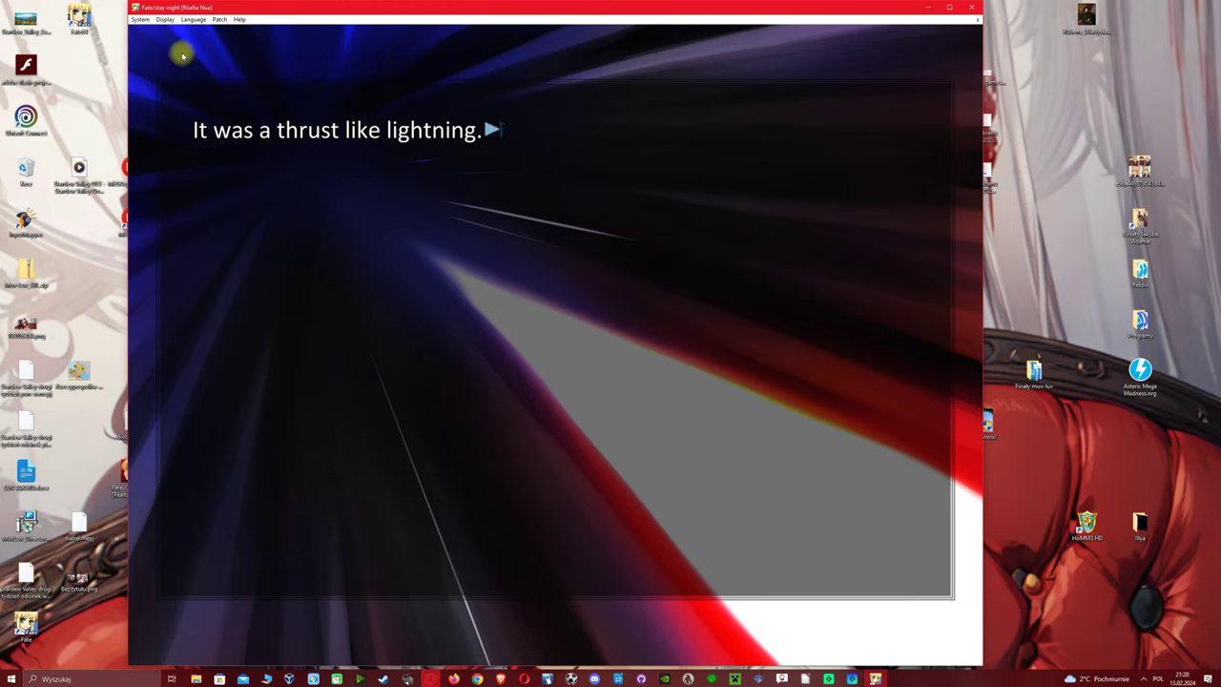
click(166, 19)
mouse_move(202, 101)
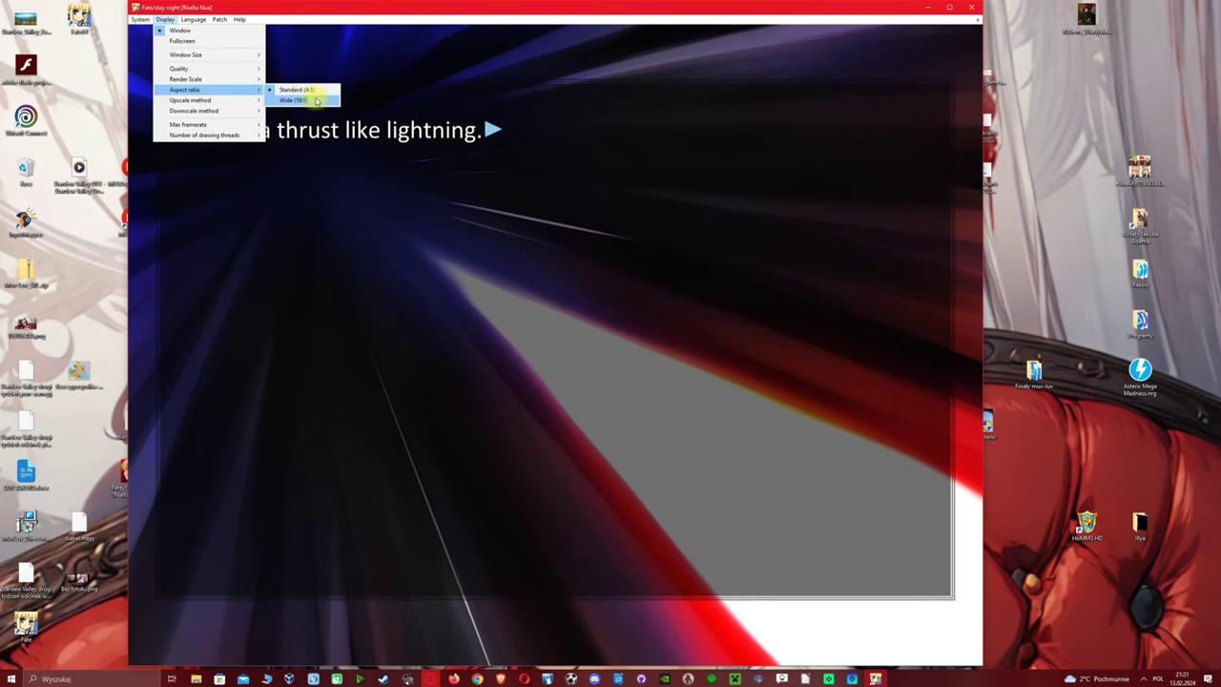
click(316, 100)
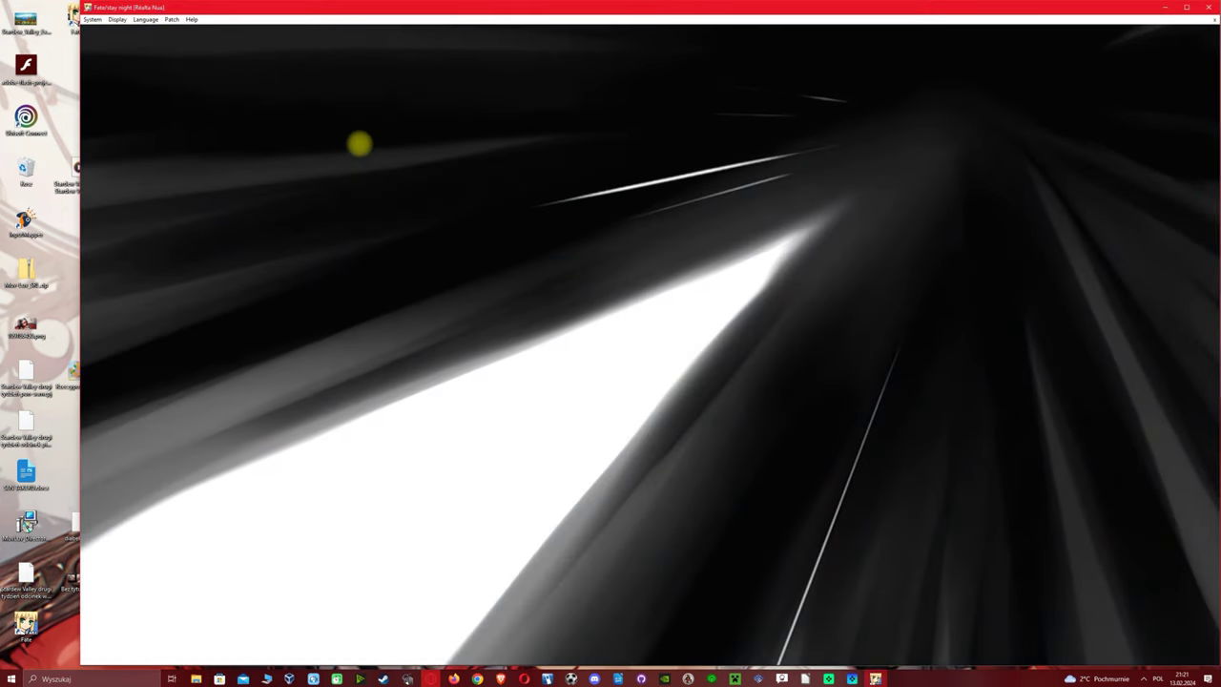
drag(302, 7, 246, 8)
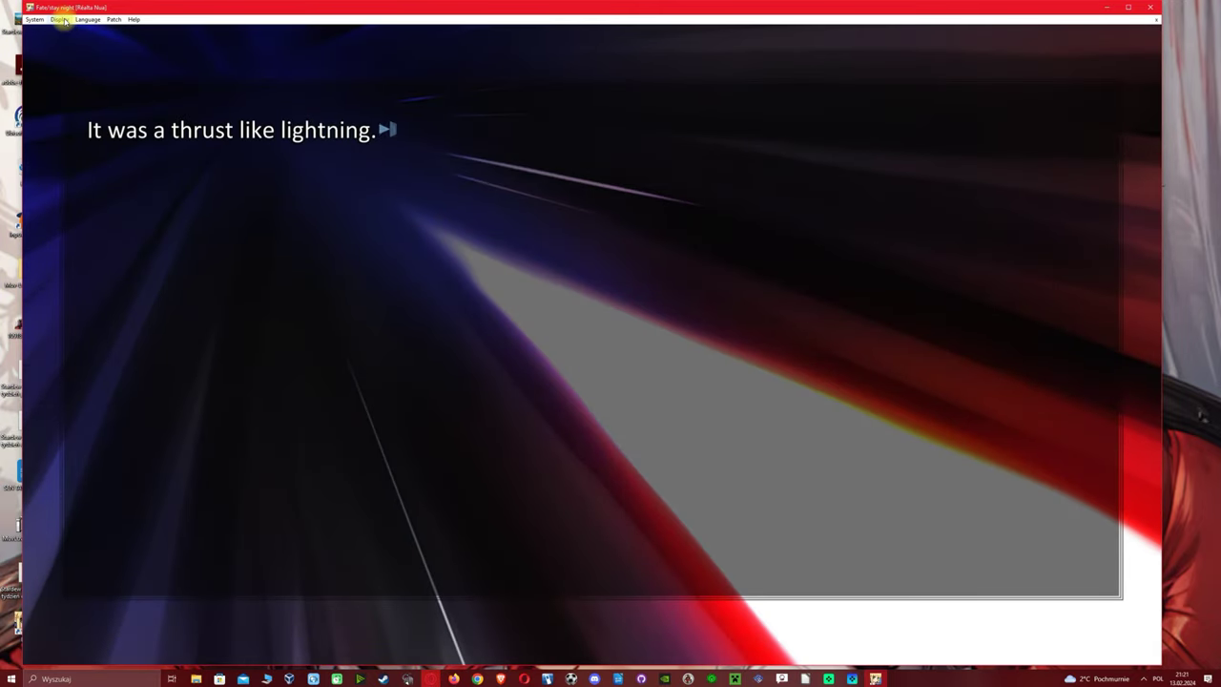
Step: Set the game's maximum framerate to No limit
click(60, 19)
click(59, 20)
click(58, 20)
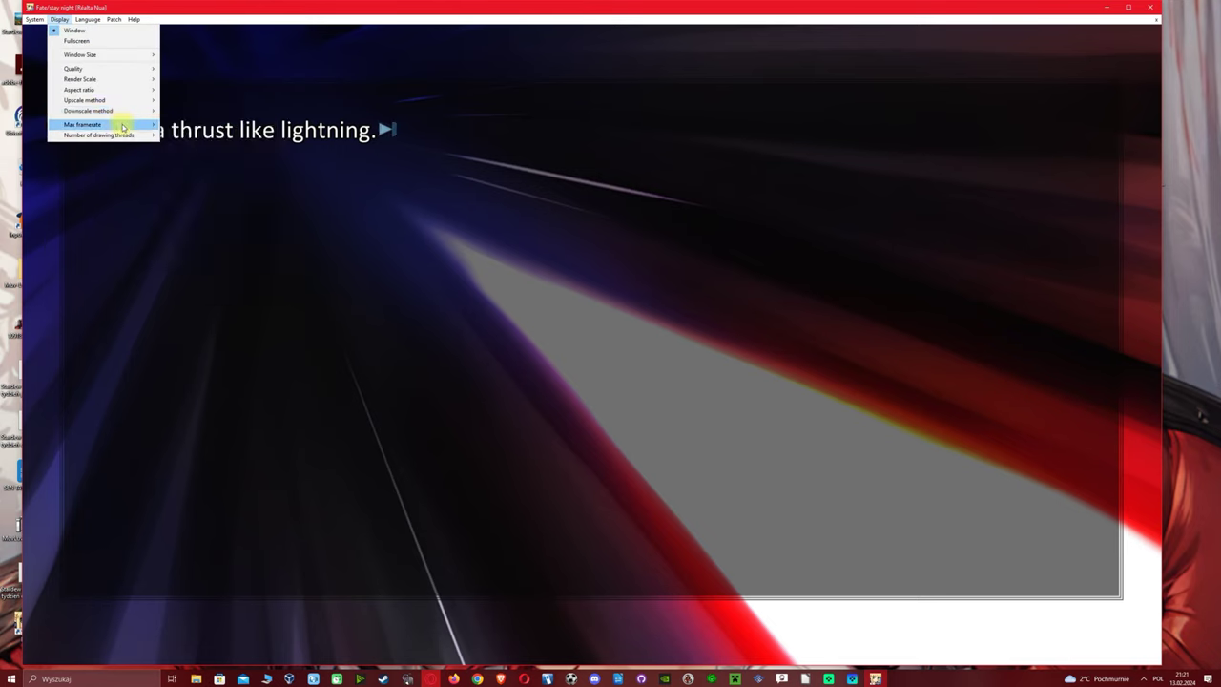
mouse_move(123, 127)
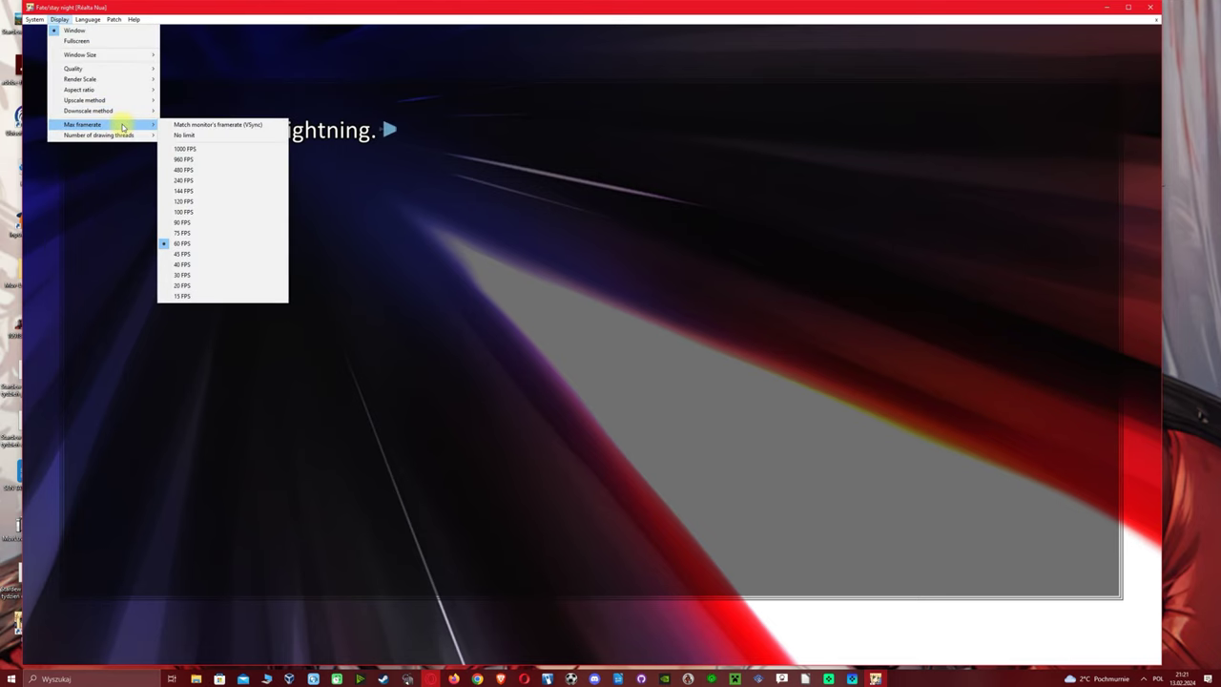
click(208, 136)
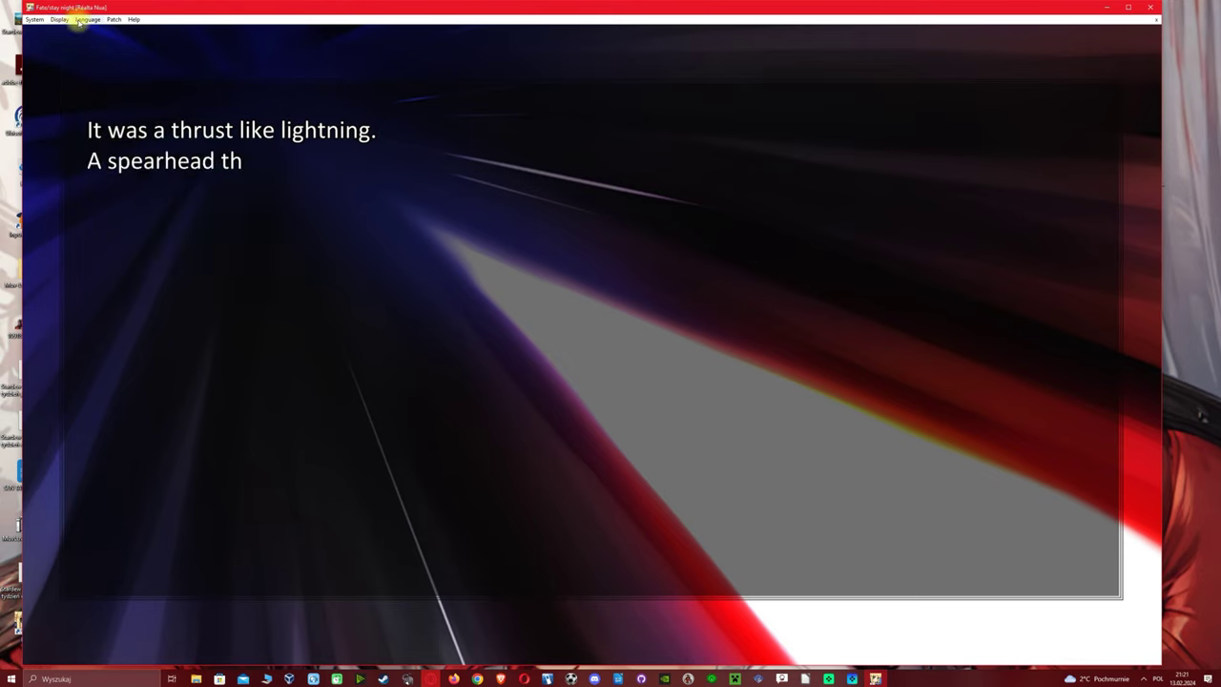
Step: Look through the language and patch settings, enable Prologue title menu among the UI options, and check that option
click(84, 20)
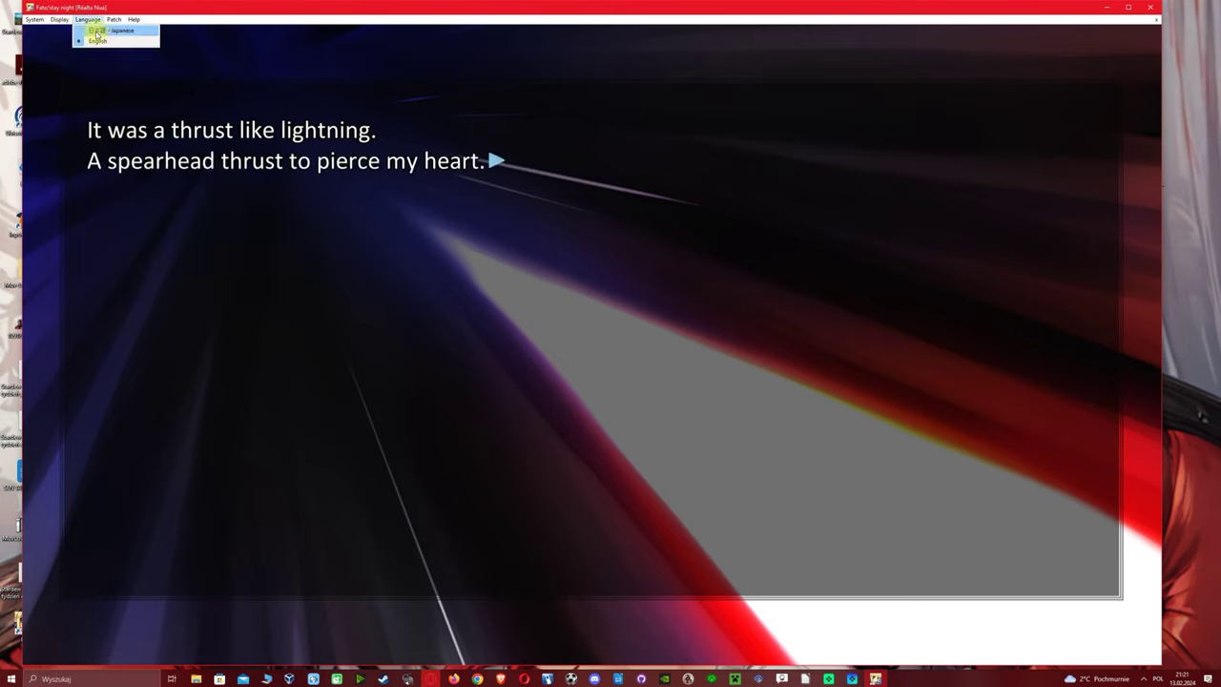
mouse_move(122, 20)
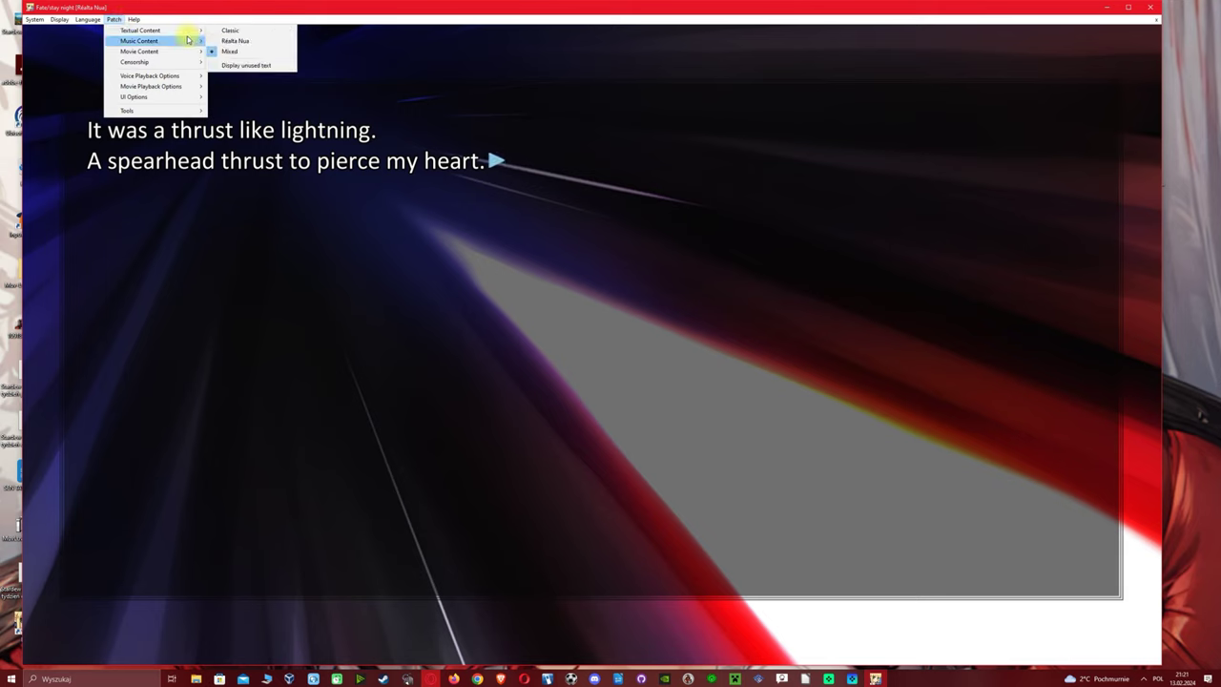
mouse_move(189, 34)
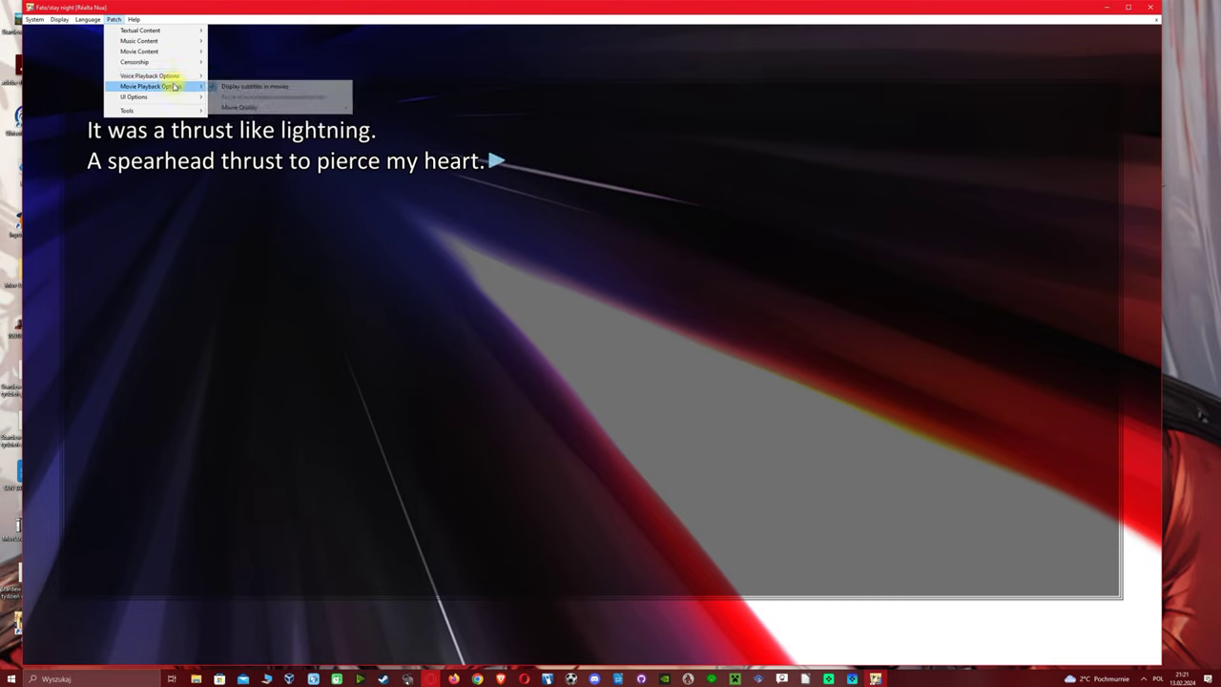
mouse_move(175, 114)
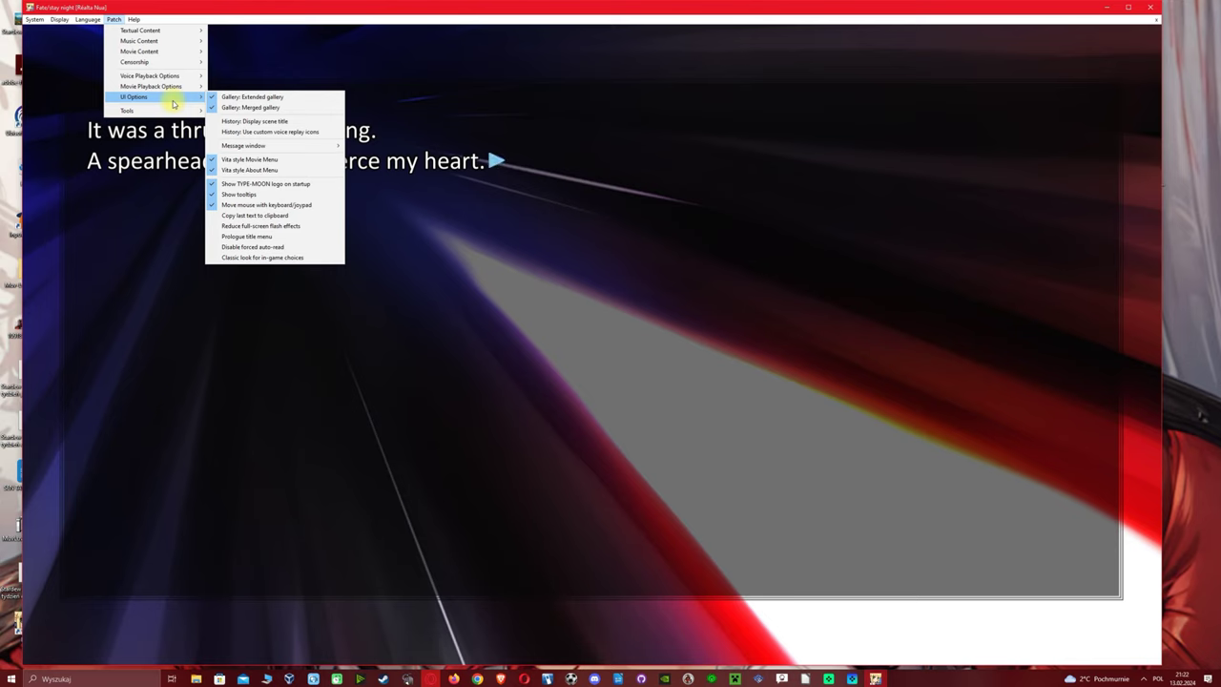
click(291, 235)
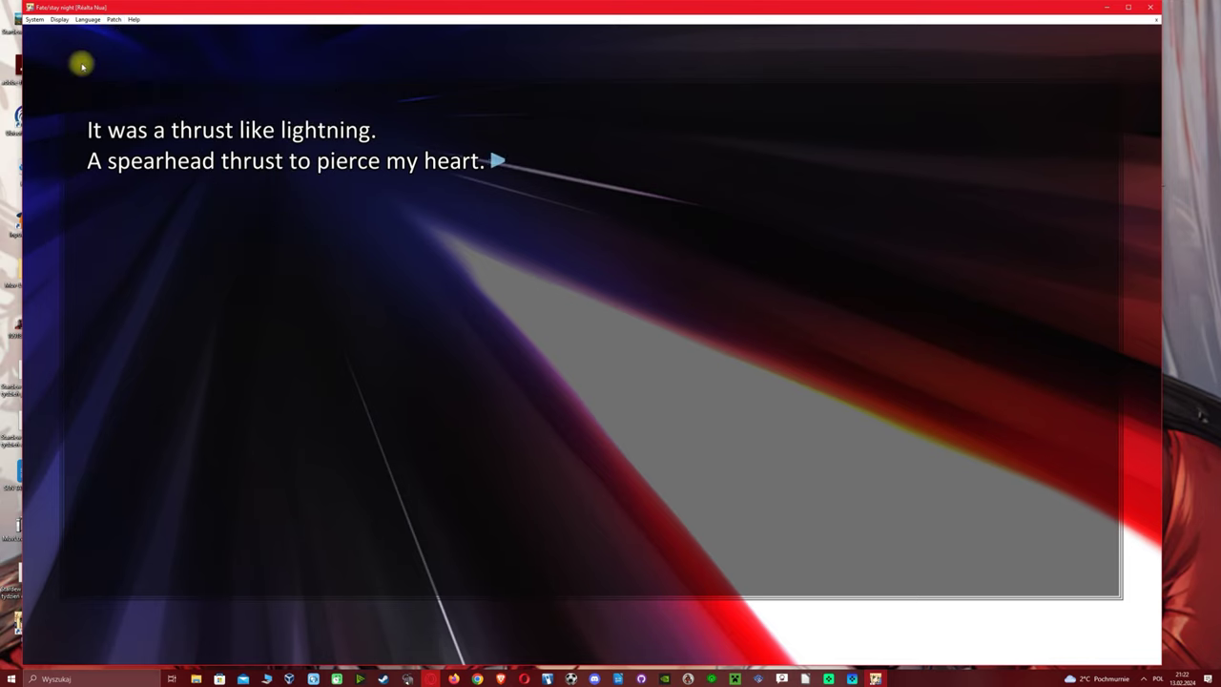
click(120, 25)
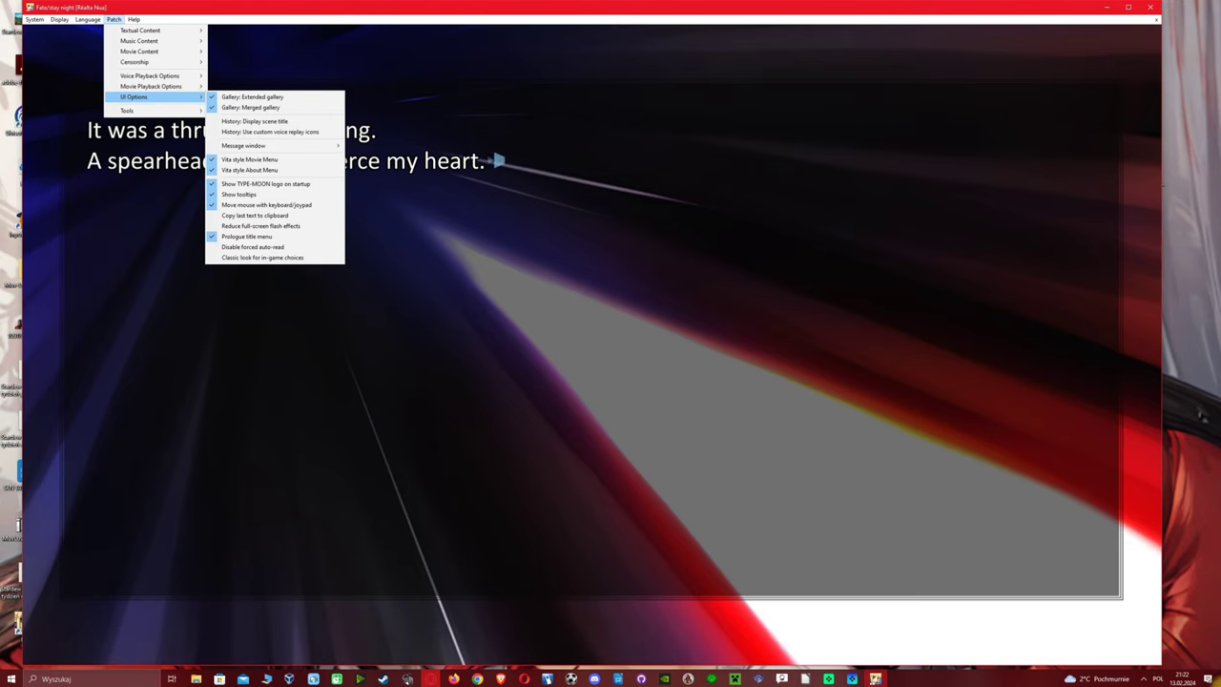
click(1168, 662)
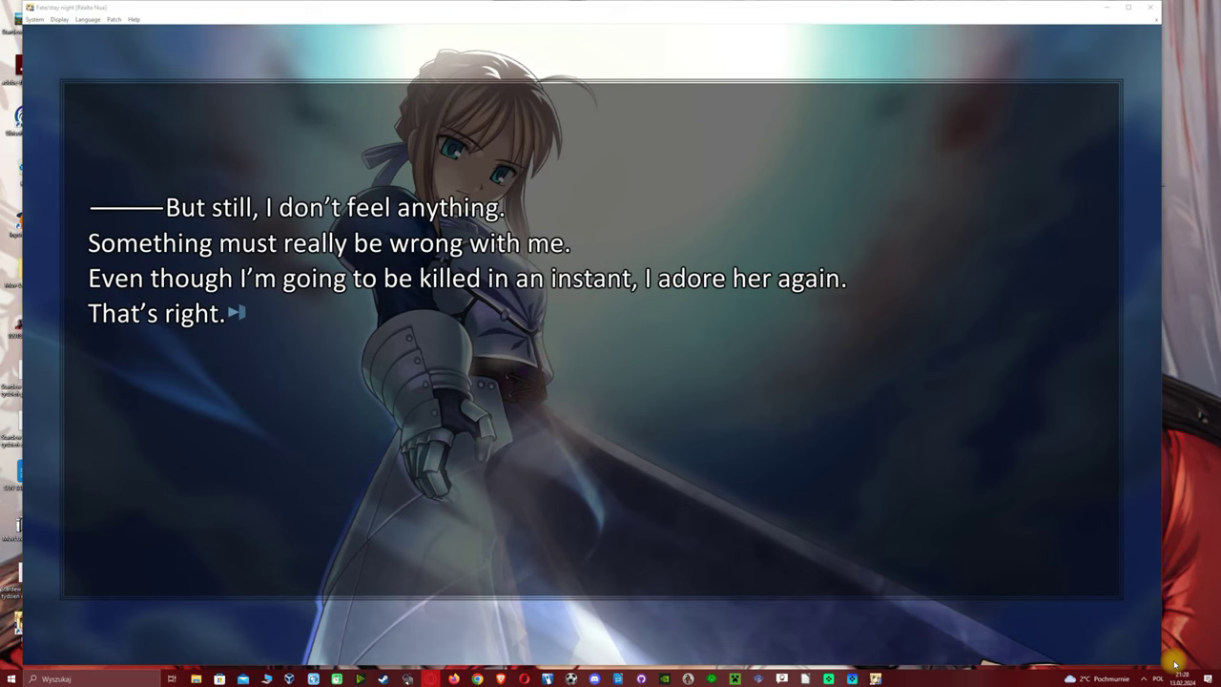
Step: Advance through the prologue dialogue to reach the game's title screen
click(575, 323)
click(575, 322)
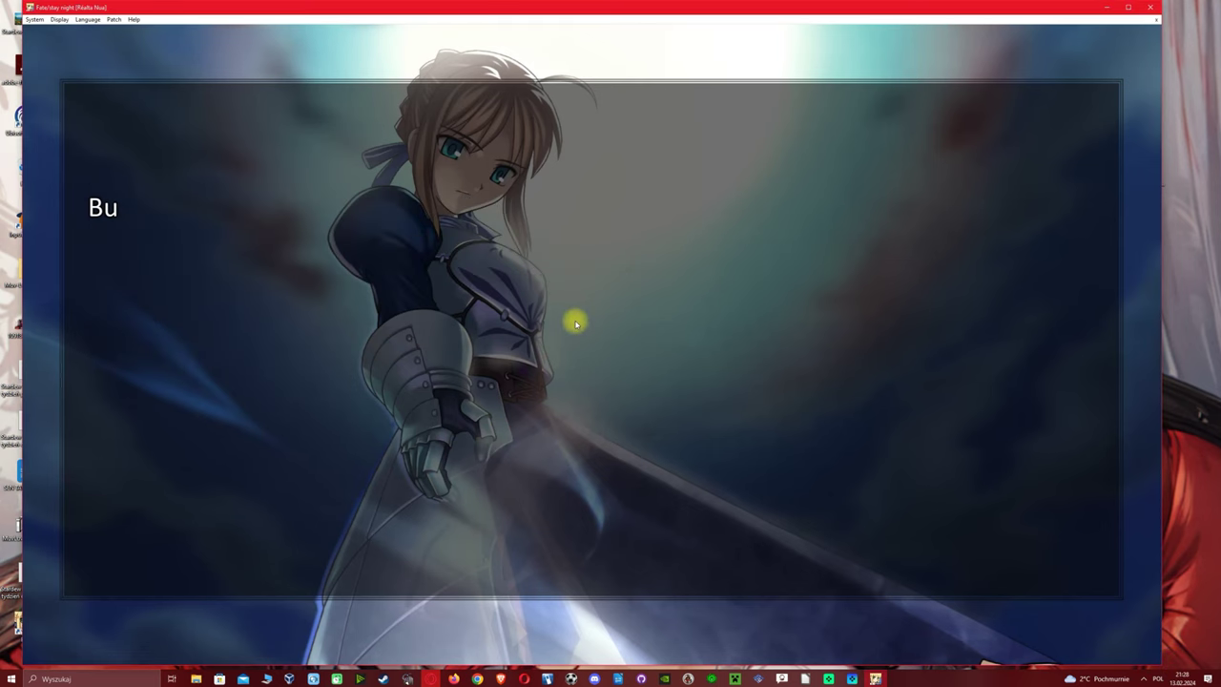
click(575, 322)
click(575, 322)
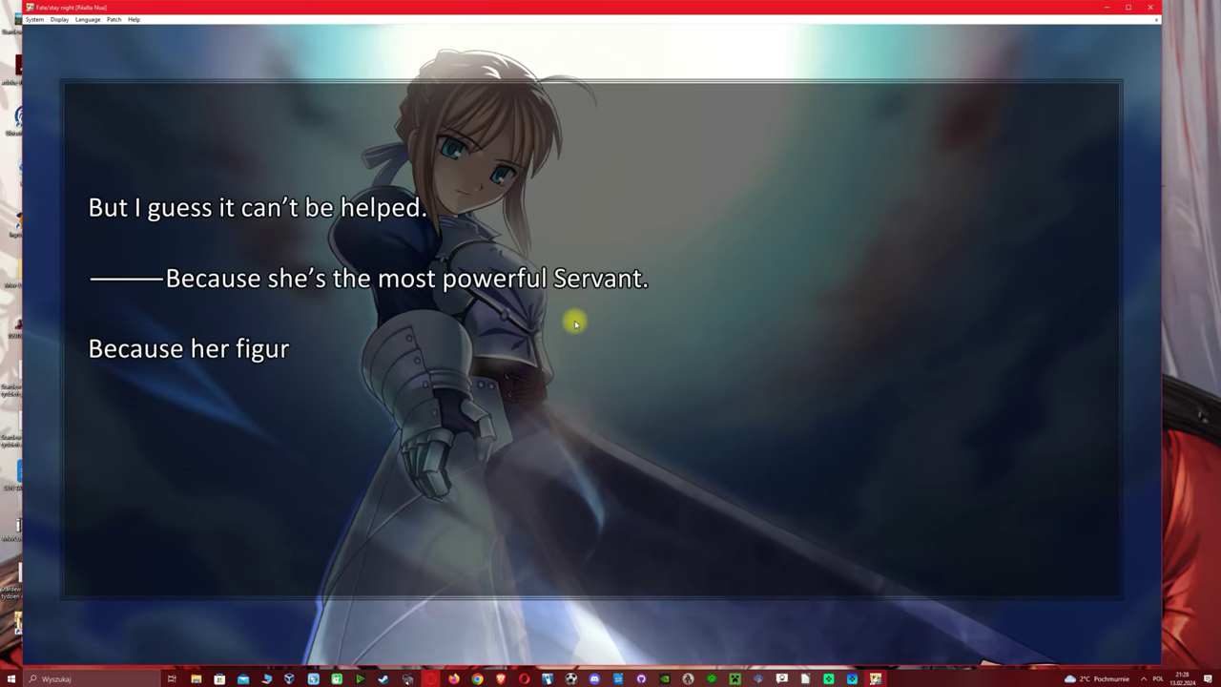
click(575, 322)
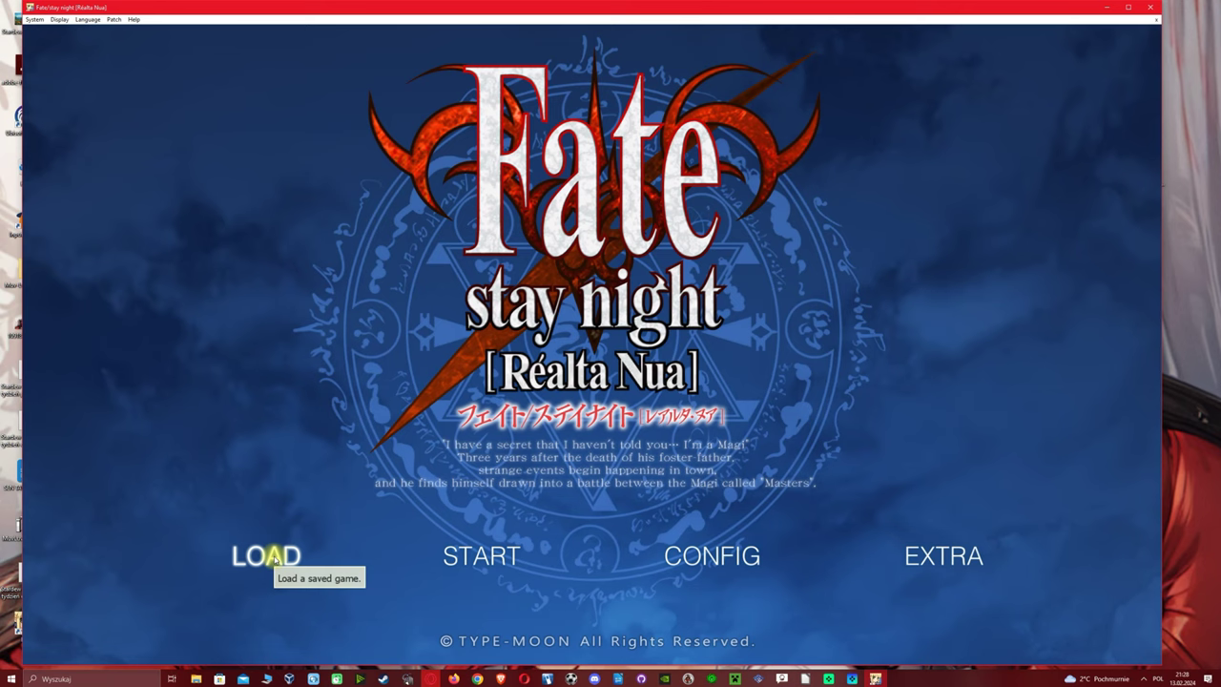
Step: View the Movie Menu in the game's extras, then return to the title screen
click(977, 563)
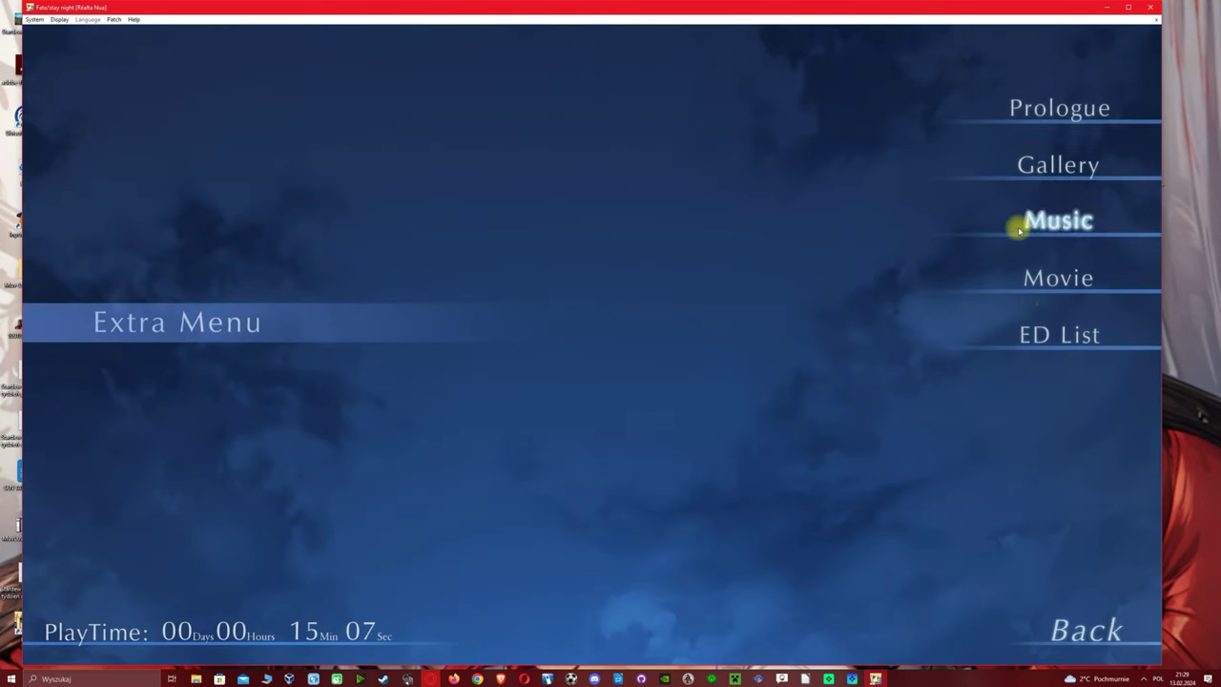
click(1062, 271)
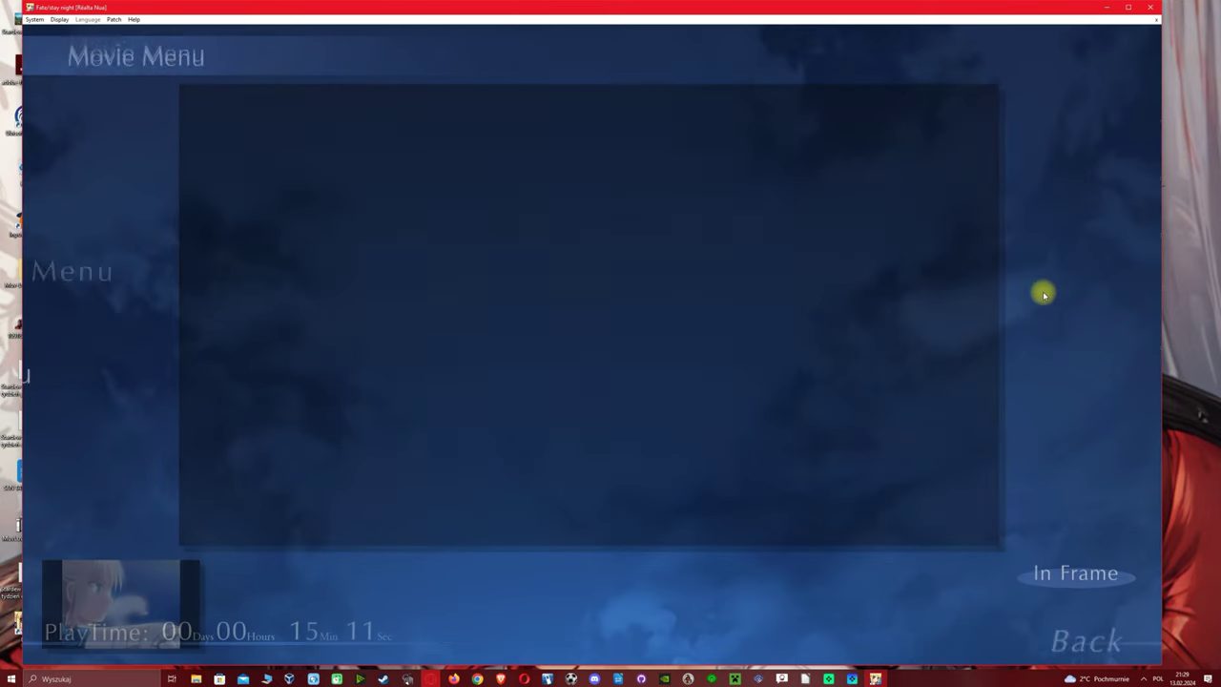
right_click(1043, 295)
right_click(678, 362)
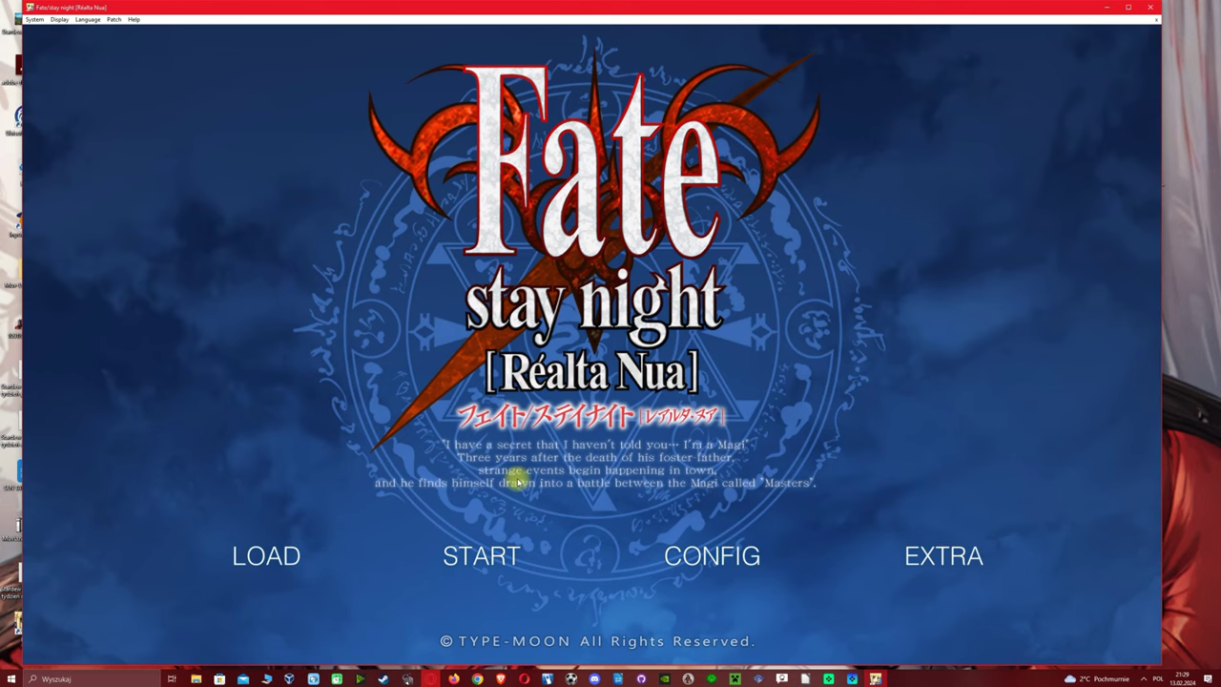
Step: Start a new game from the title screen
click(484, 559)
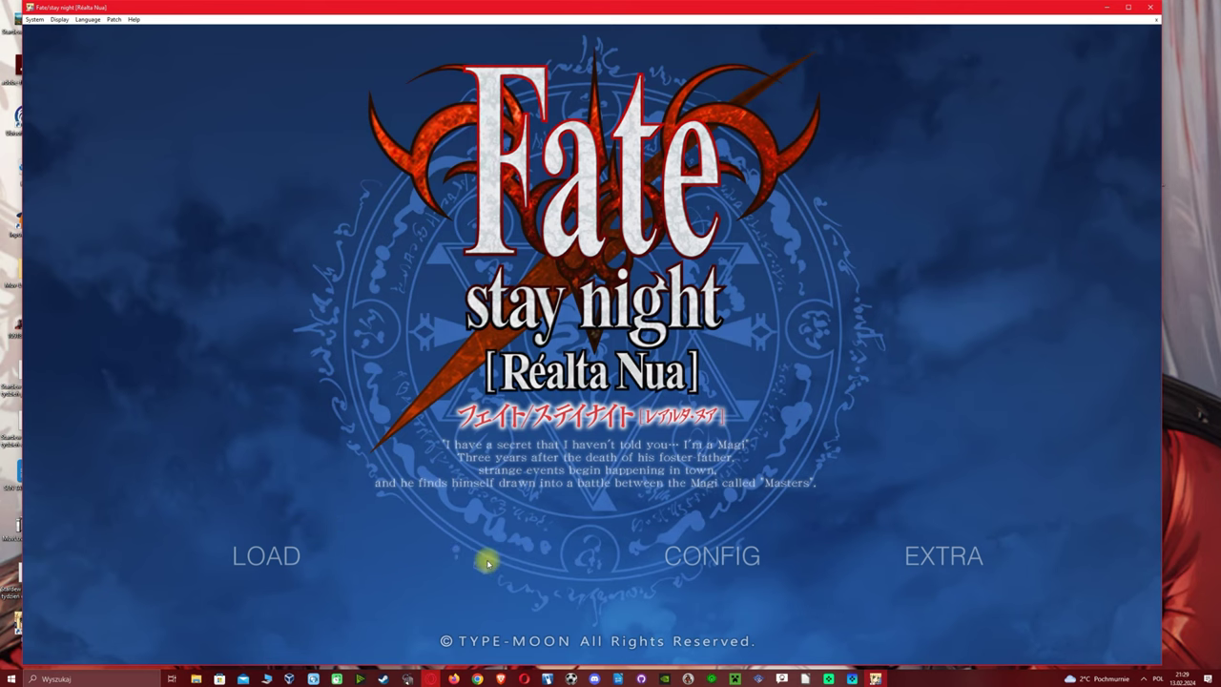